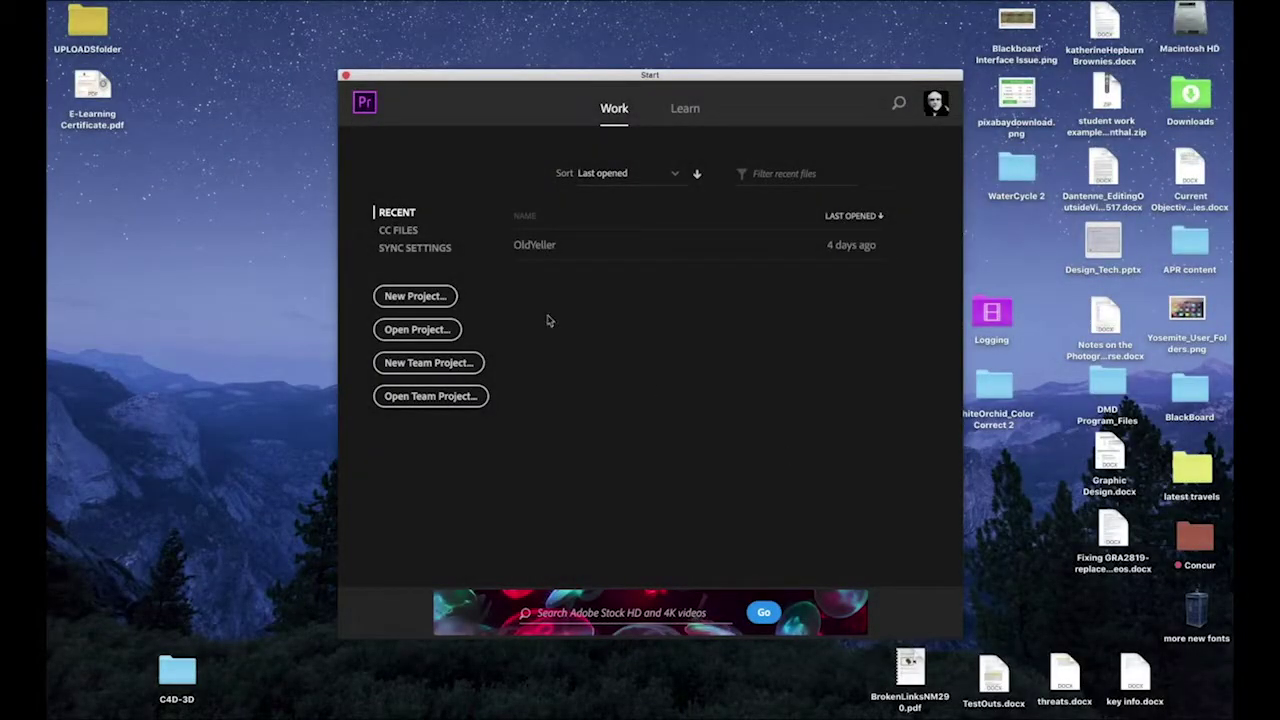
# - Start a new project named Water_Cycle and choose where to save it
pyautogui.click(430, 298)
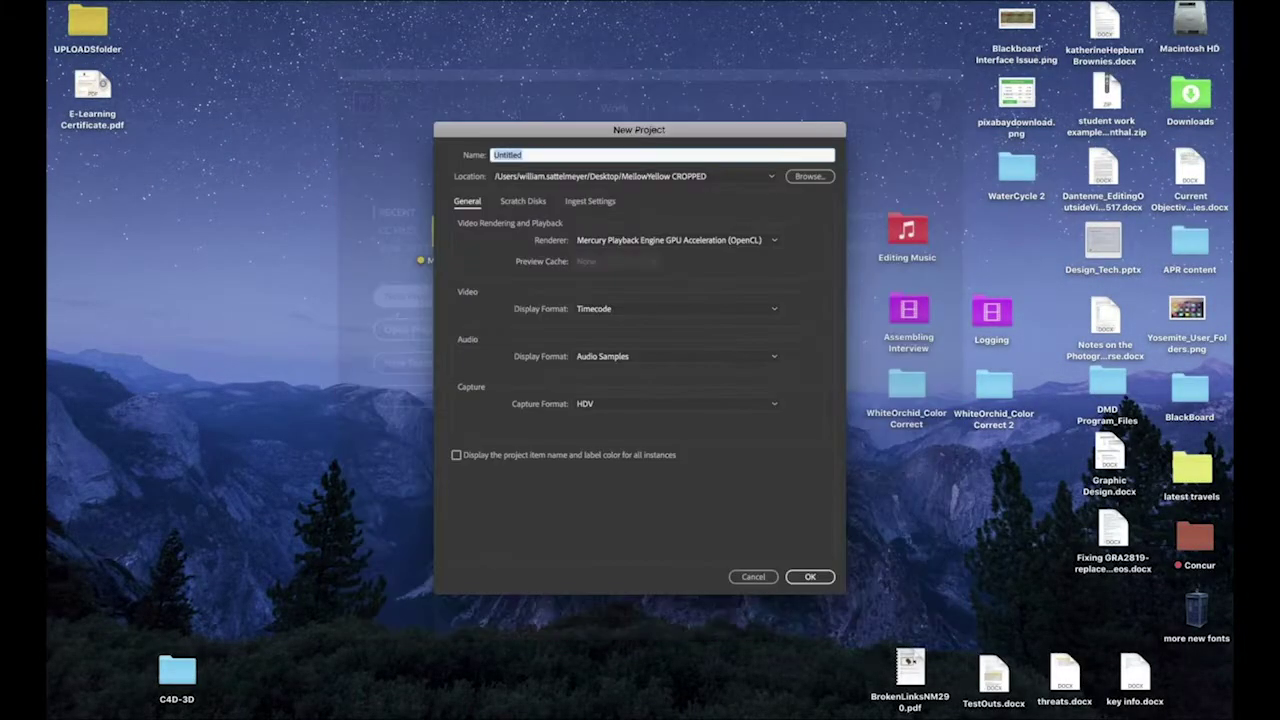
pyautogui.write('Water')
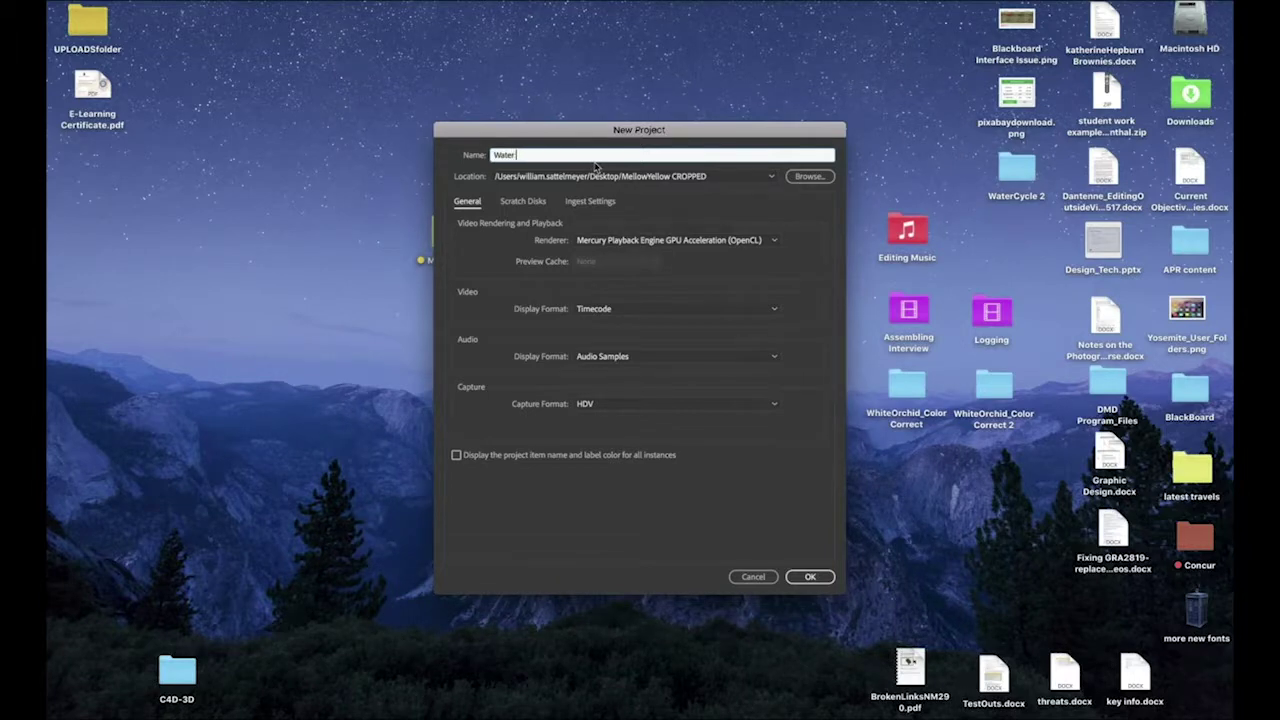
pyautogui.write('_Cycle')
pyautogui.click(808, 177)
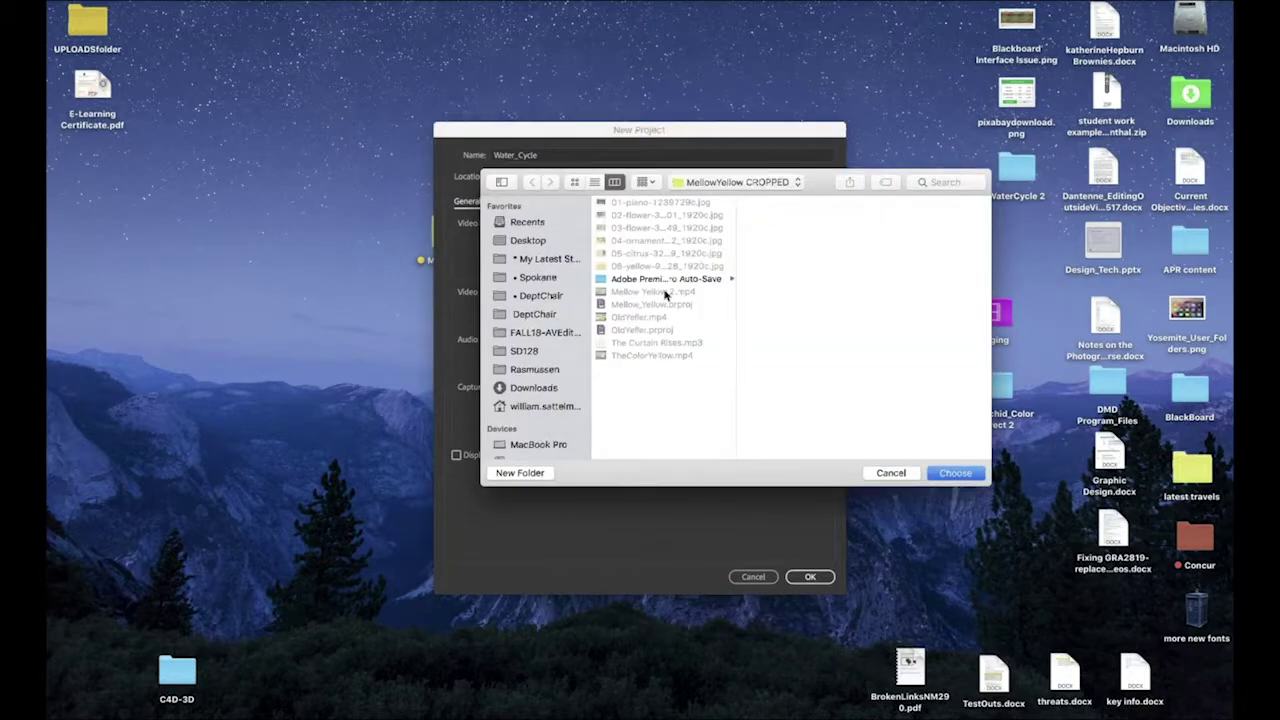
# - Save the project in the WaterCycle folder on the Desktop
pyautogui.click(540, 242)
pyautogui.scroll(-8, 651, 366)
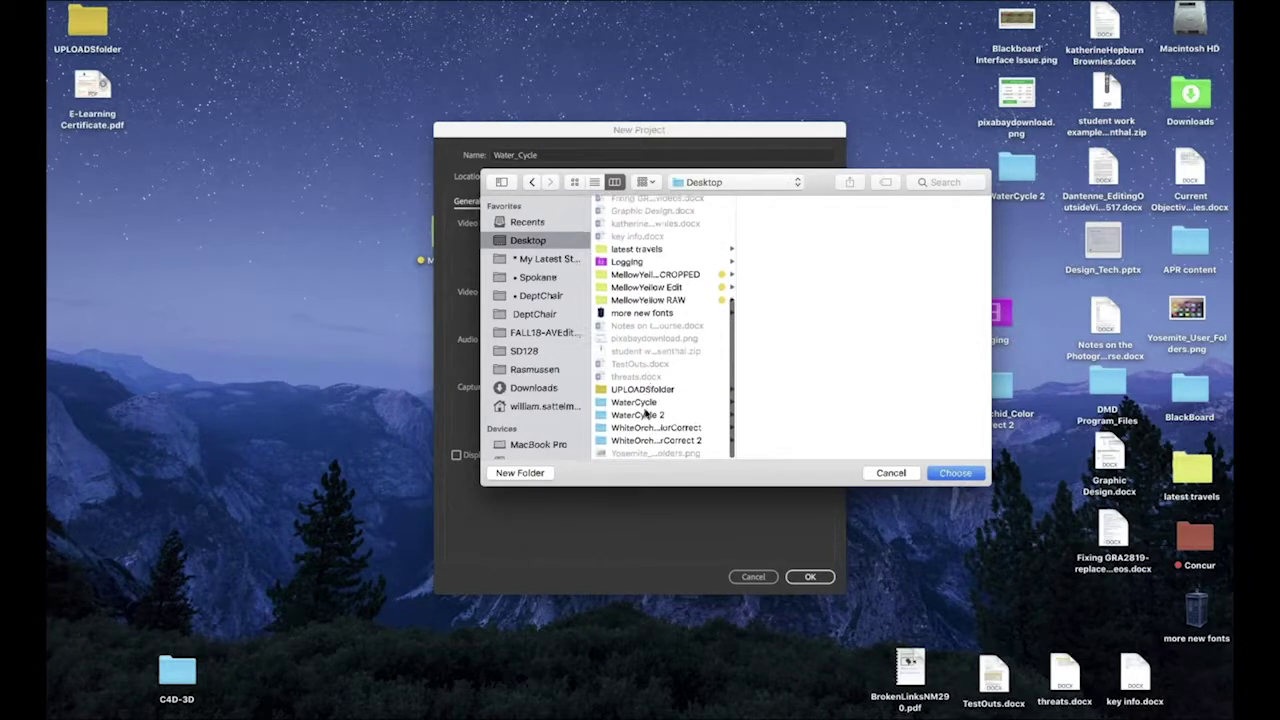
pyautogui.click(651, 403)
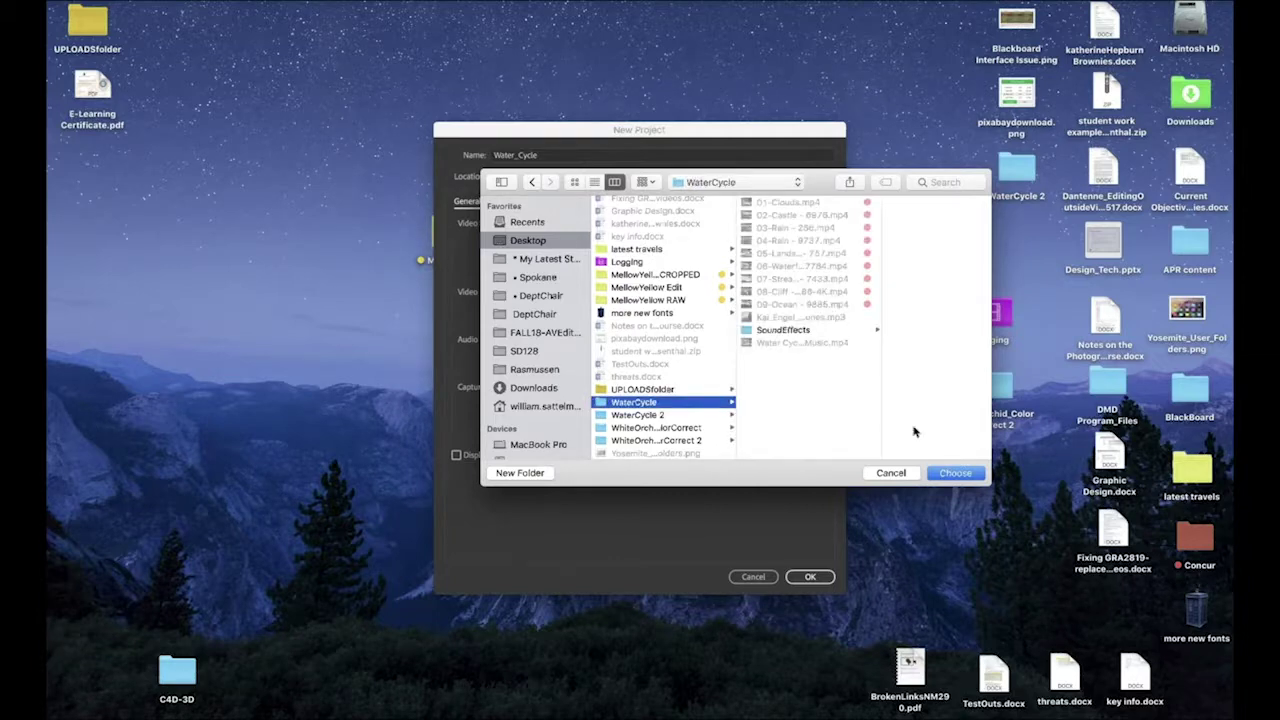
pyautogui.click(950, 472)
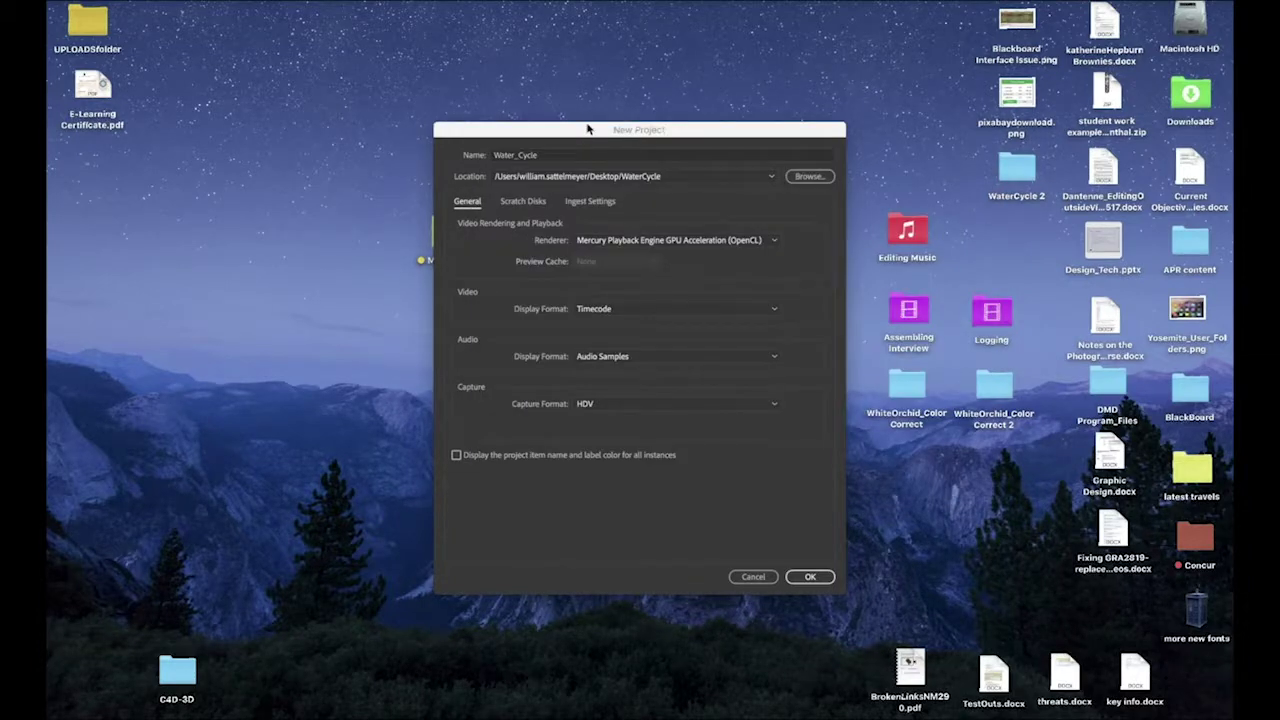
pyautogui.moveTo(577, 130); pyautogui.dragTo(909, 124)
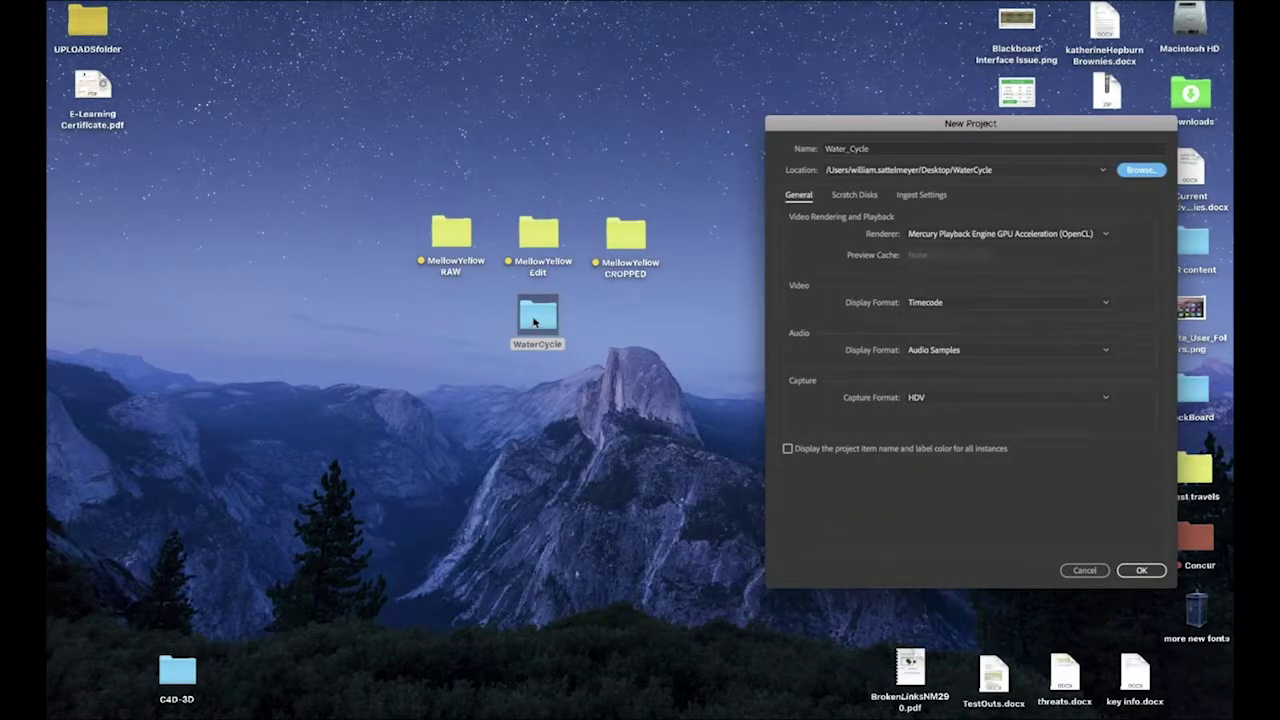
pyautogui.doubleClick(535, 320)
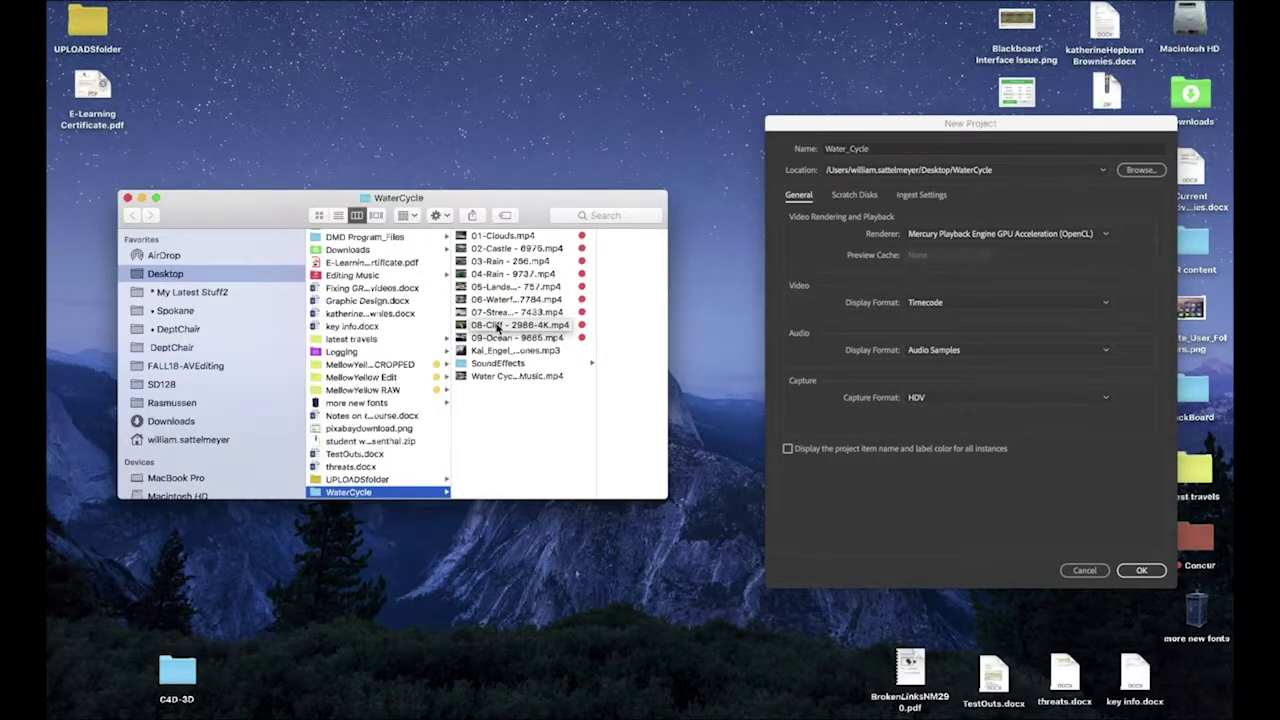
pyautogui.moveTo(400, 197); pyautogui.dragTo(420, 284)
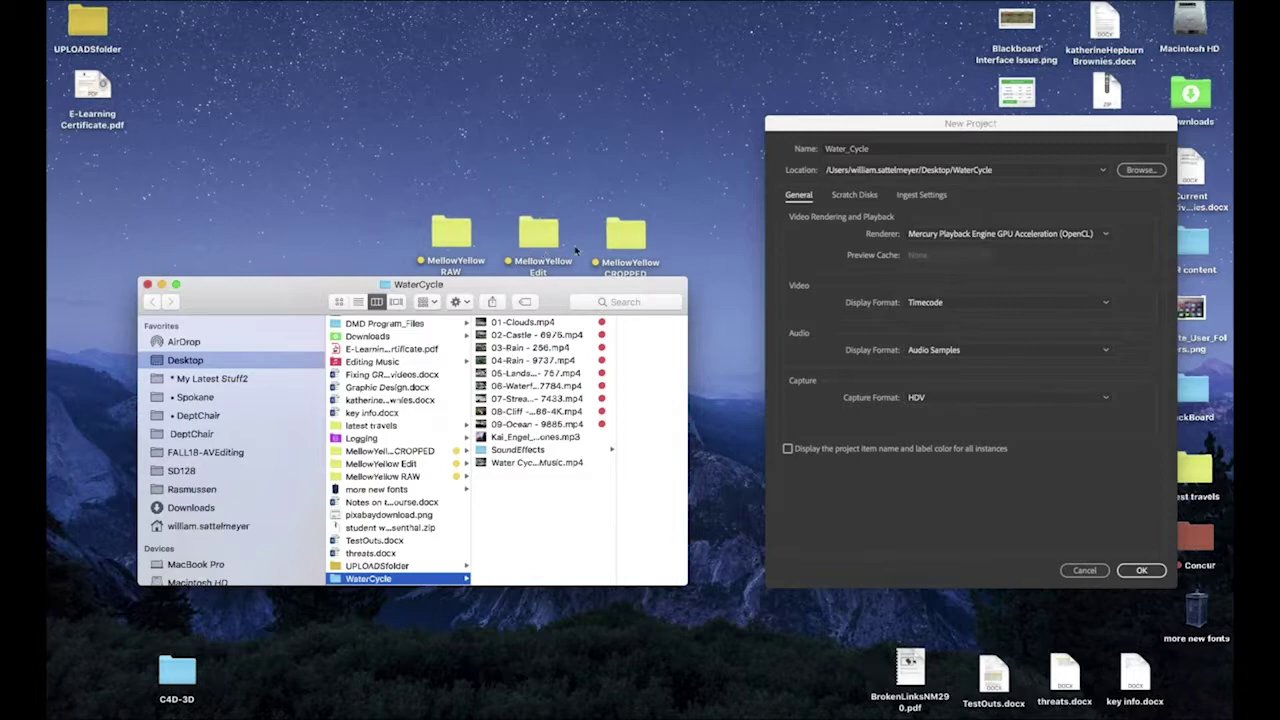
pyautogui.moveTo(545, 291); pyautogui.dragTo(588, 174)
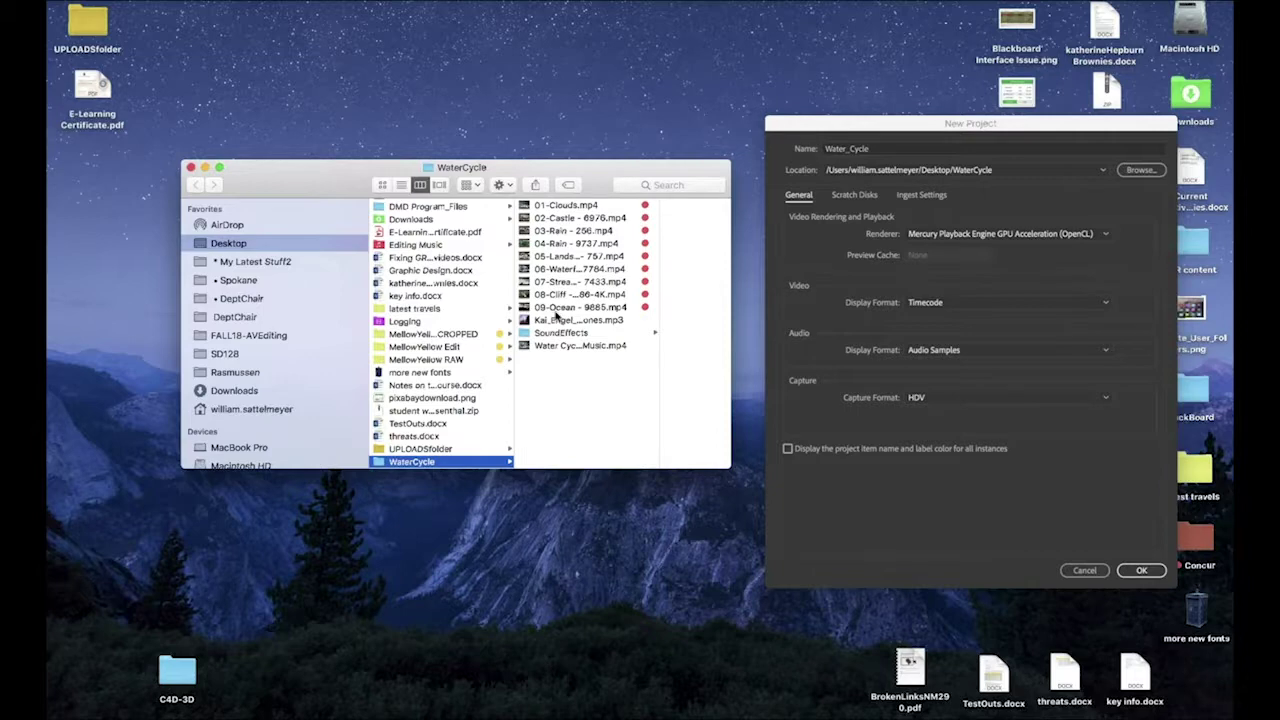
pyautogui.click(557, 320)
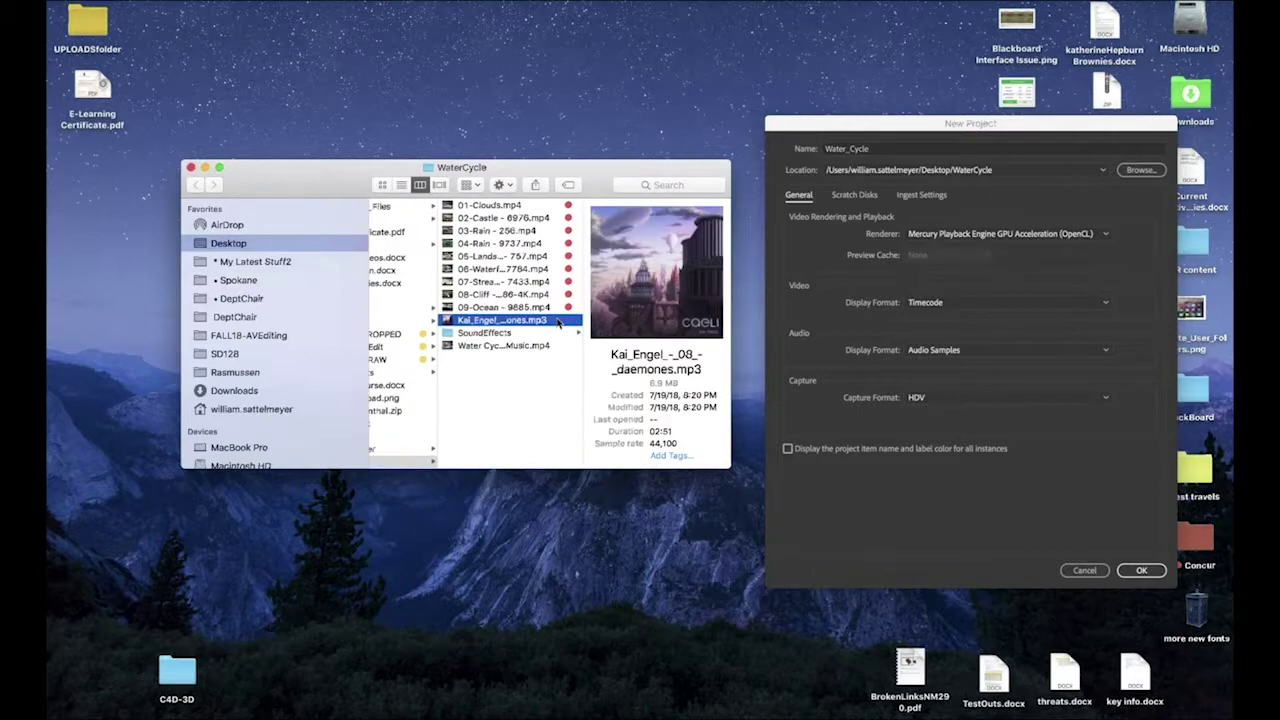
pyautogui.click(493, 334)
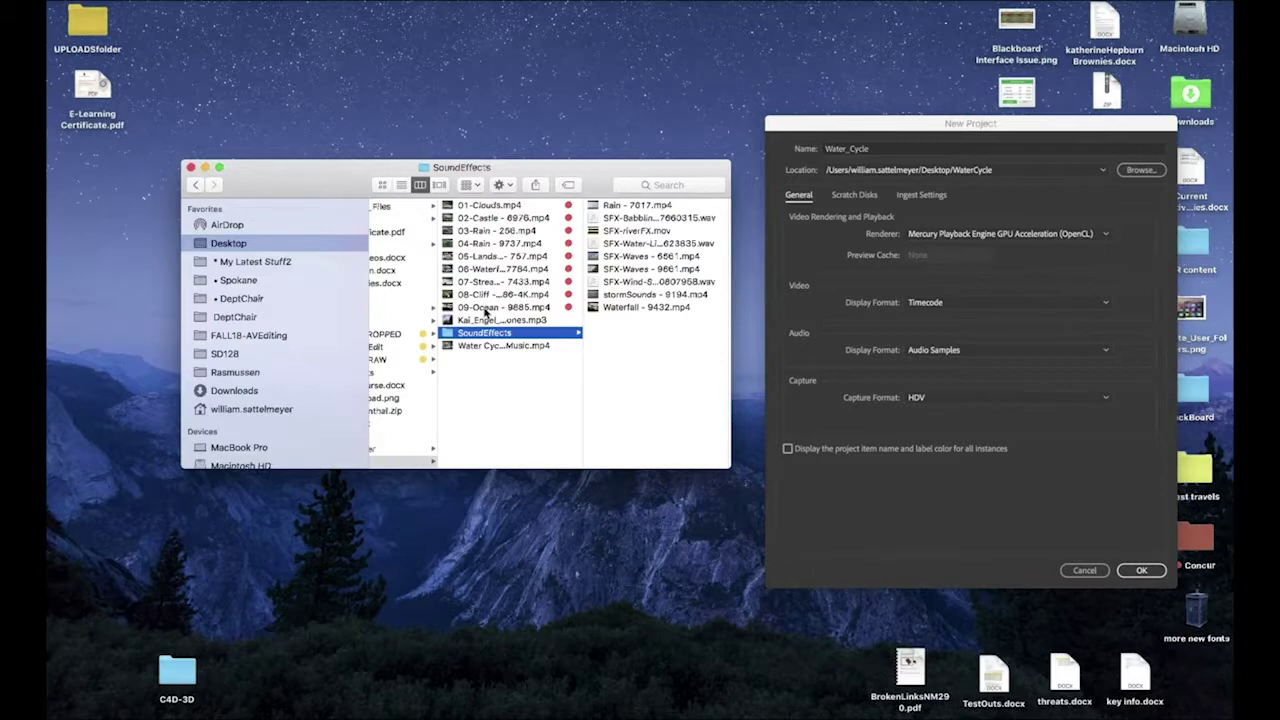
pyautogui.click(192, 168)
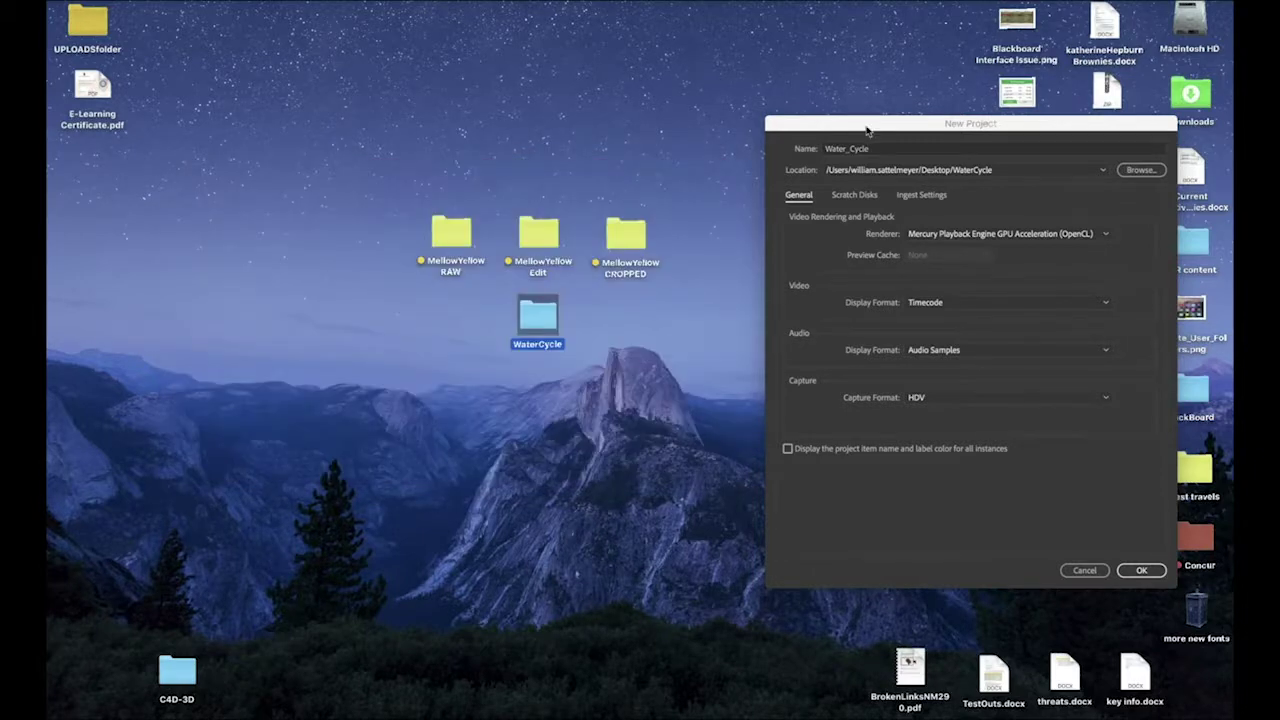
pyautogui.moveTo(866, 132); pyautogui.dragTo(460, 133)
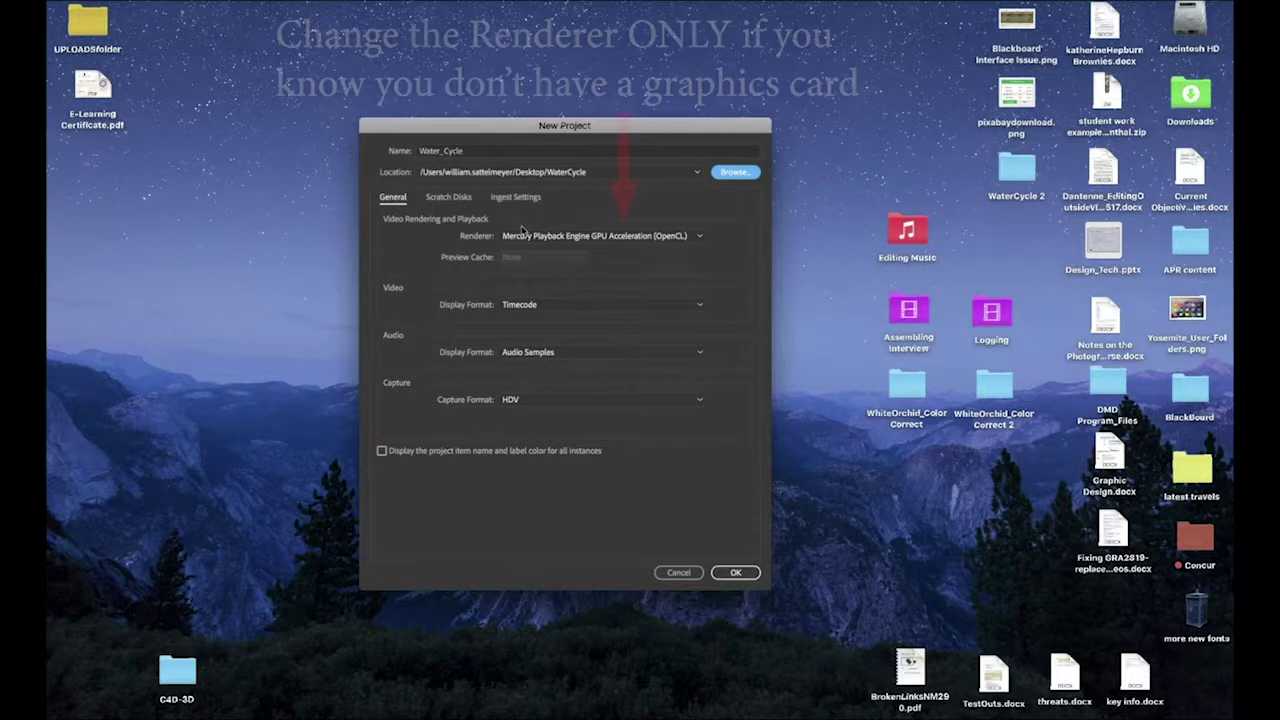
# - Keep the Mercury Playback Engine GPU Acceleration (OpenCL) renderer and create the project
pyautogui.click(702, 243)
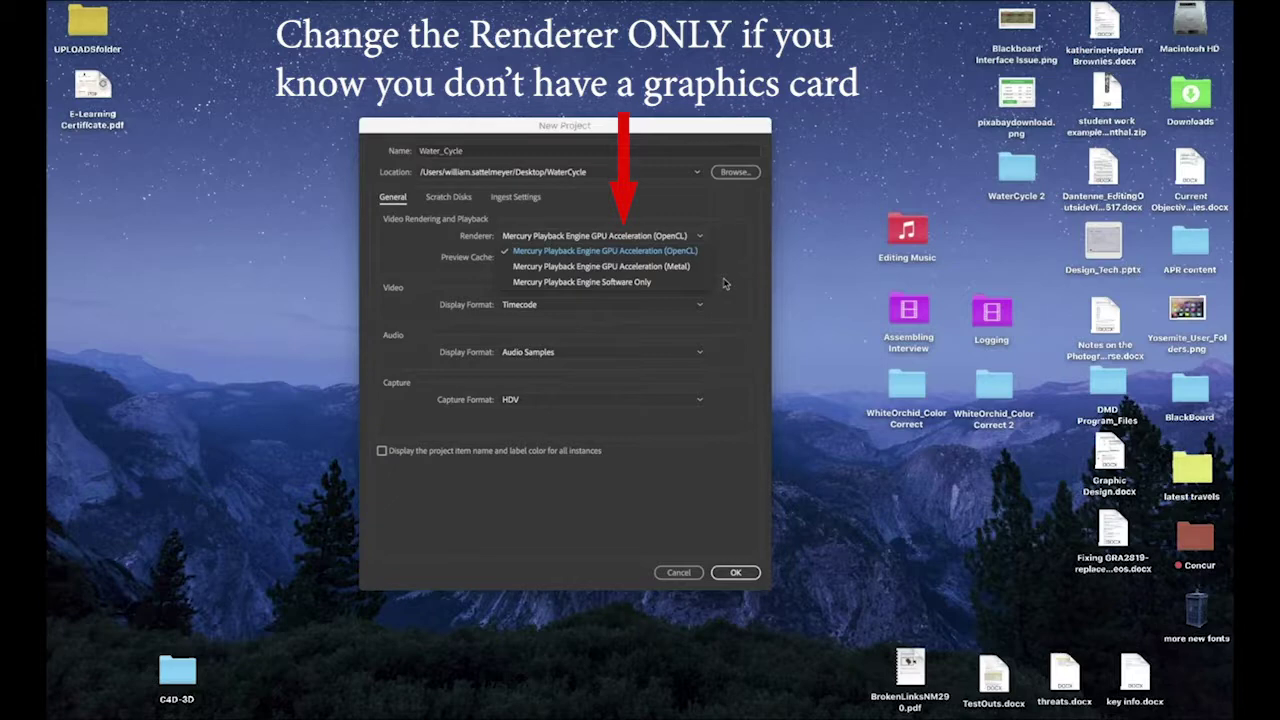
pyautogui.click(730, 238)
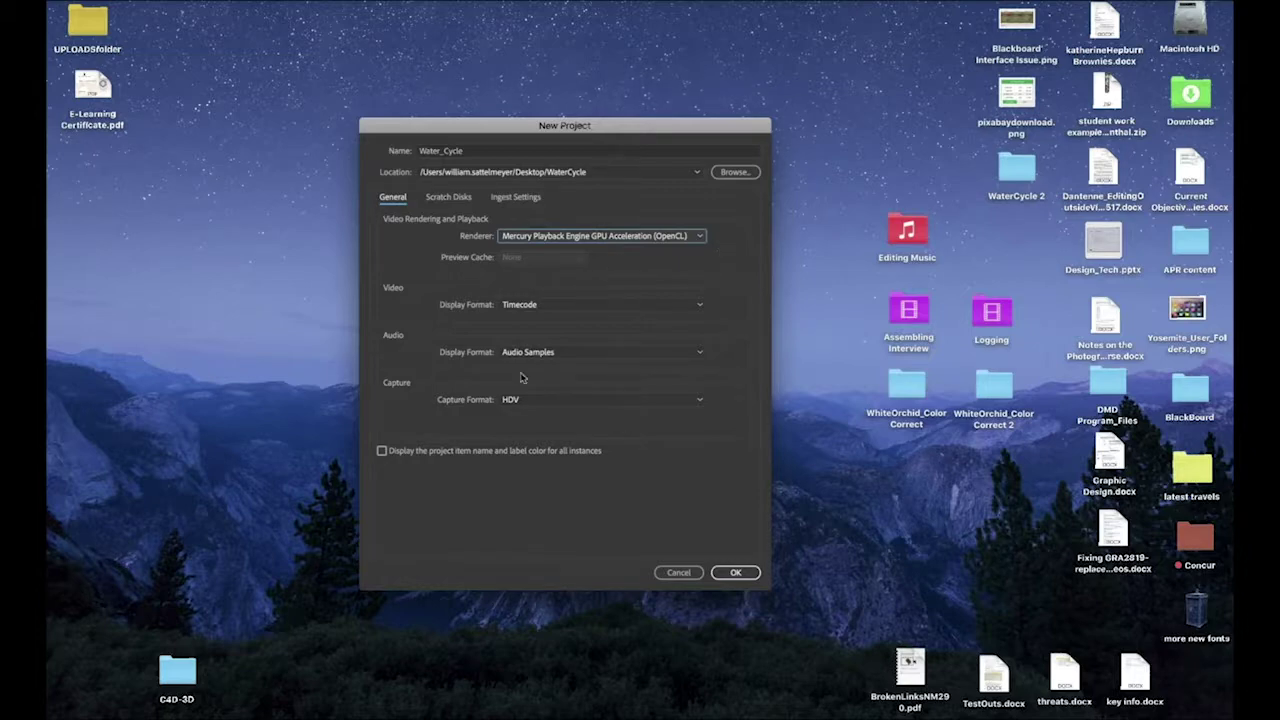
pyautogui.click(735, 574)
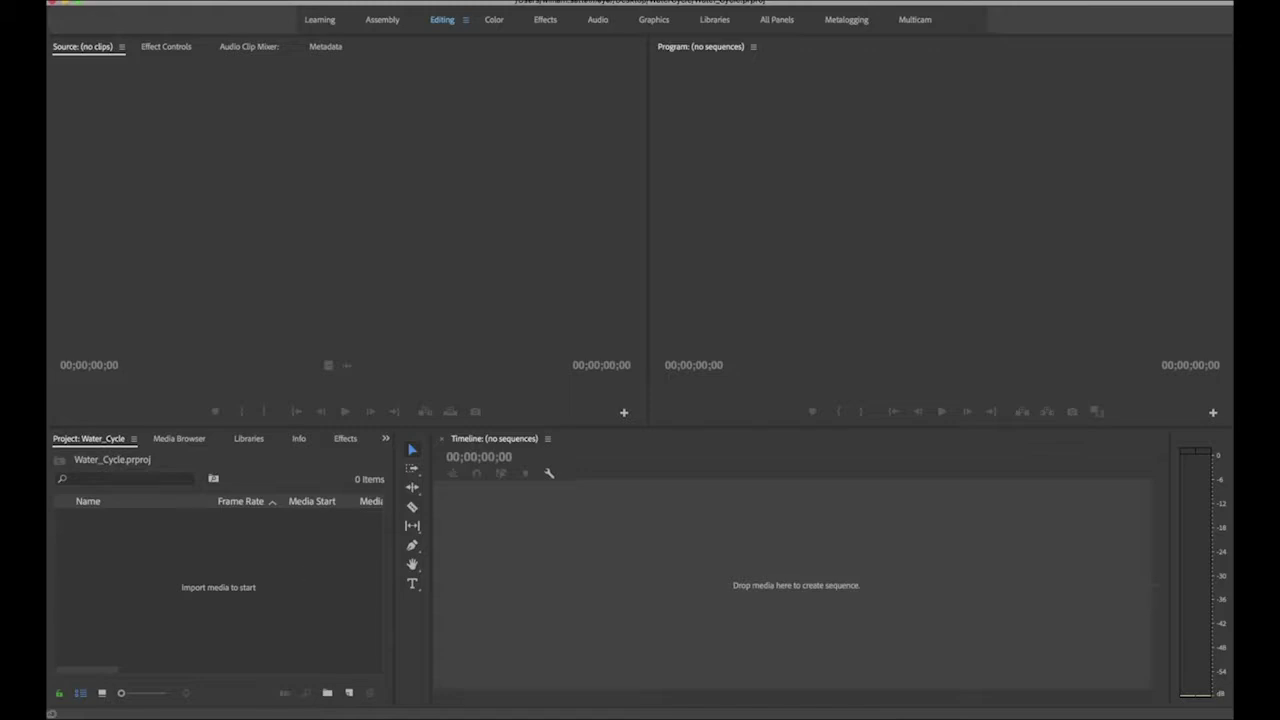
# - Import the ten WaterCycle files, 01-Clouds.mp4 through the Kai_Engel mp3
pyautogui.click(190, 1)
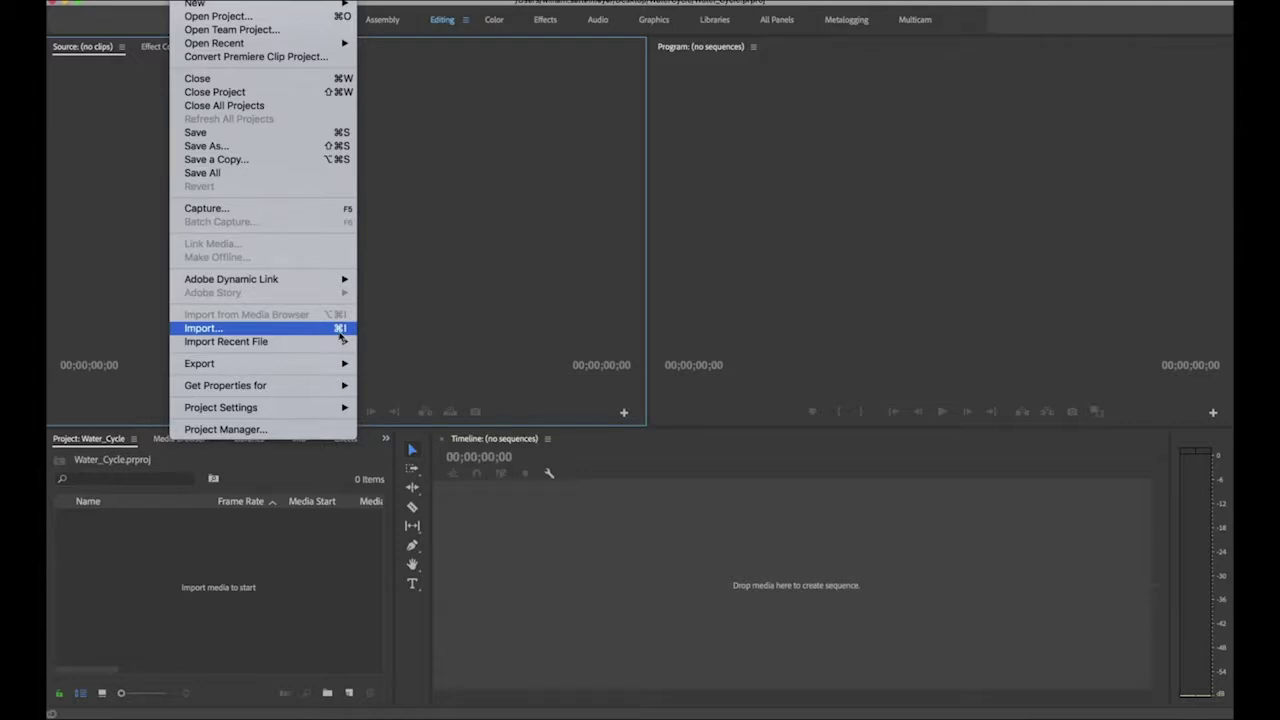
pyautogui.click(340, 334)
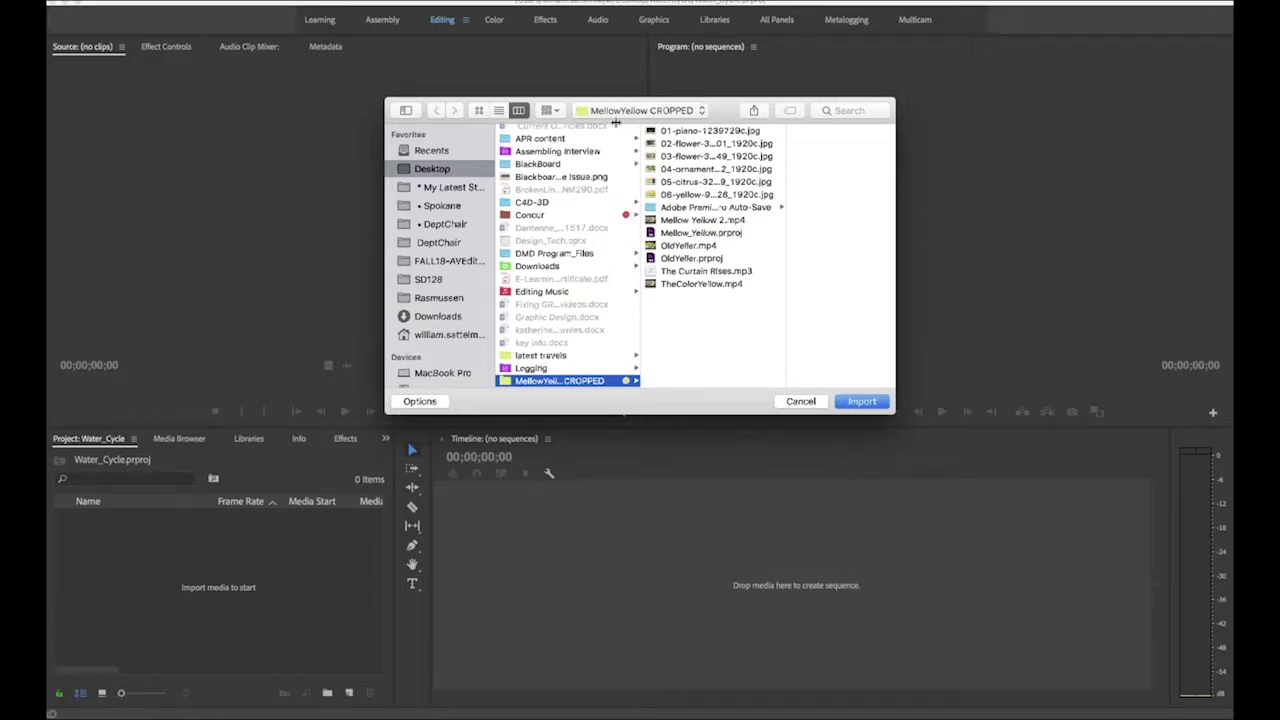
pyautogui.scroll(-5, 585, 266)
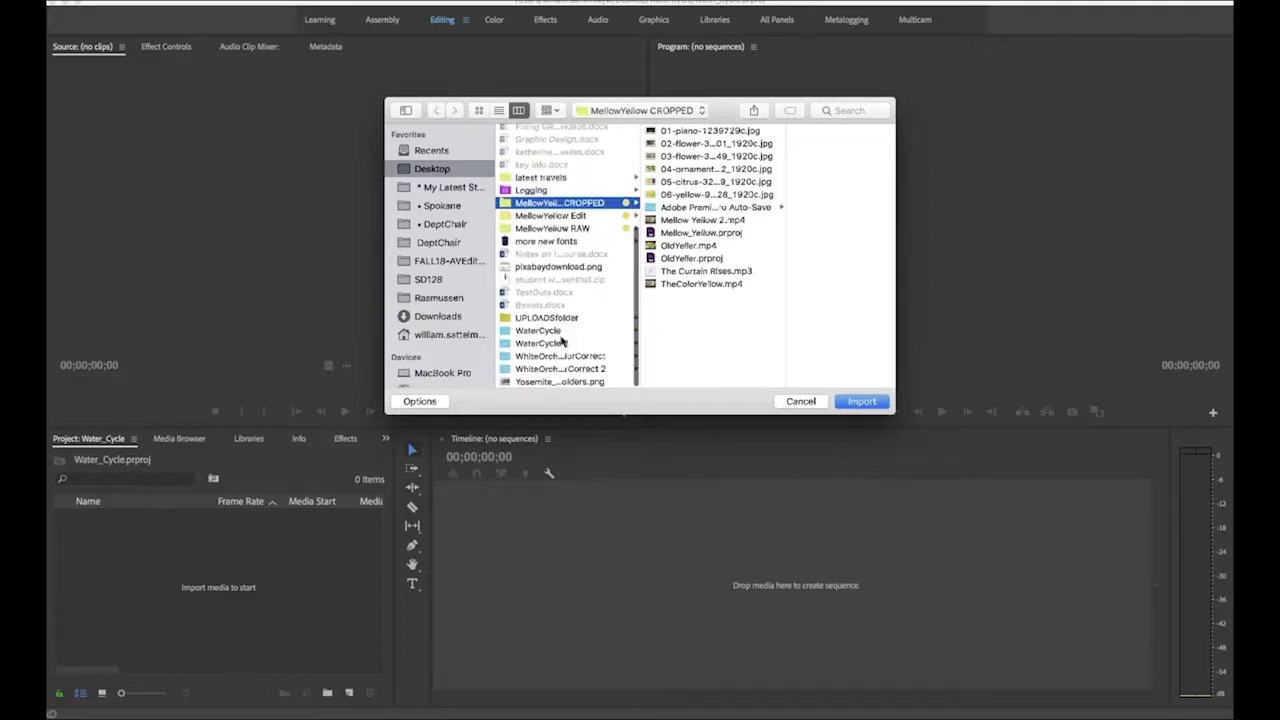
pyautogui.click(545, 331)
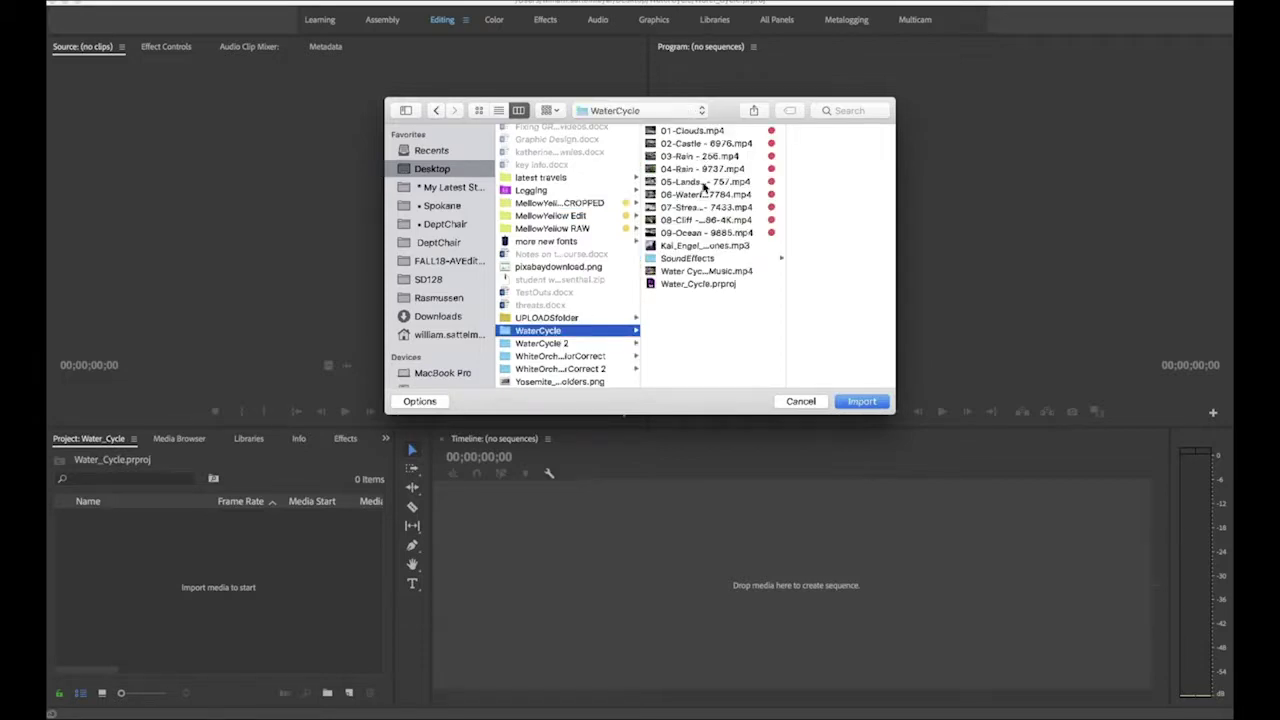
pyautogui.click(692, 130)
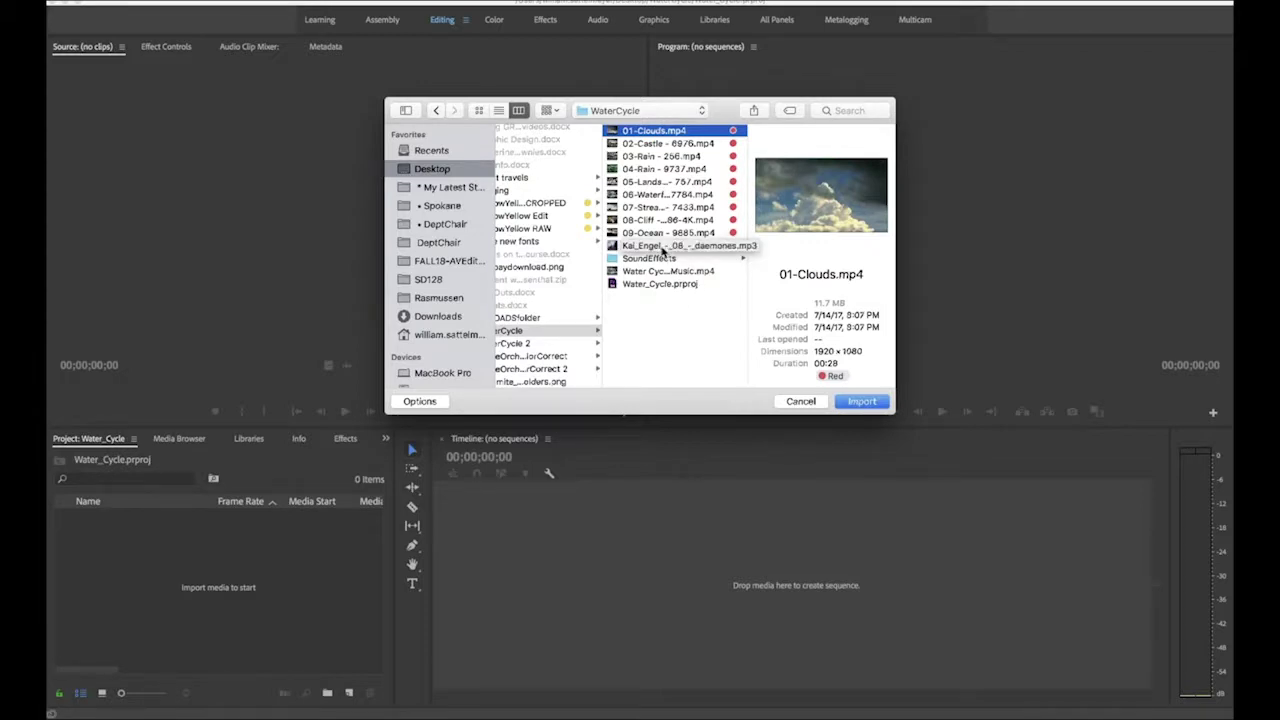
pyautogui.keyDown('shift'); pyautogui.click(662, 248); pyautogui.keyUp('shift')
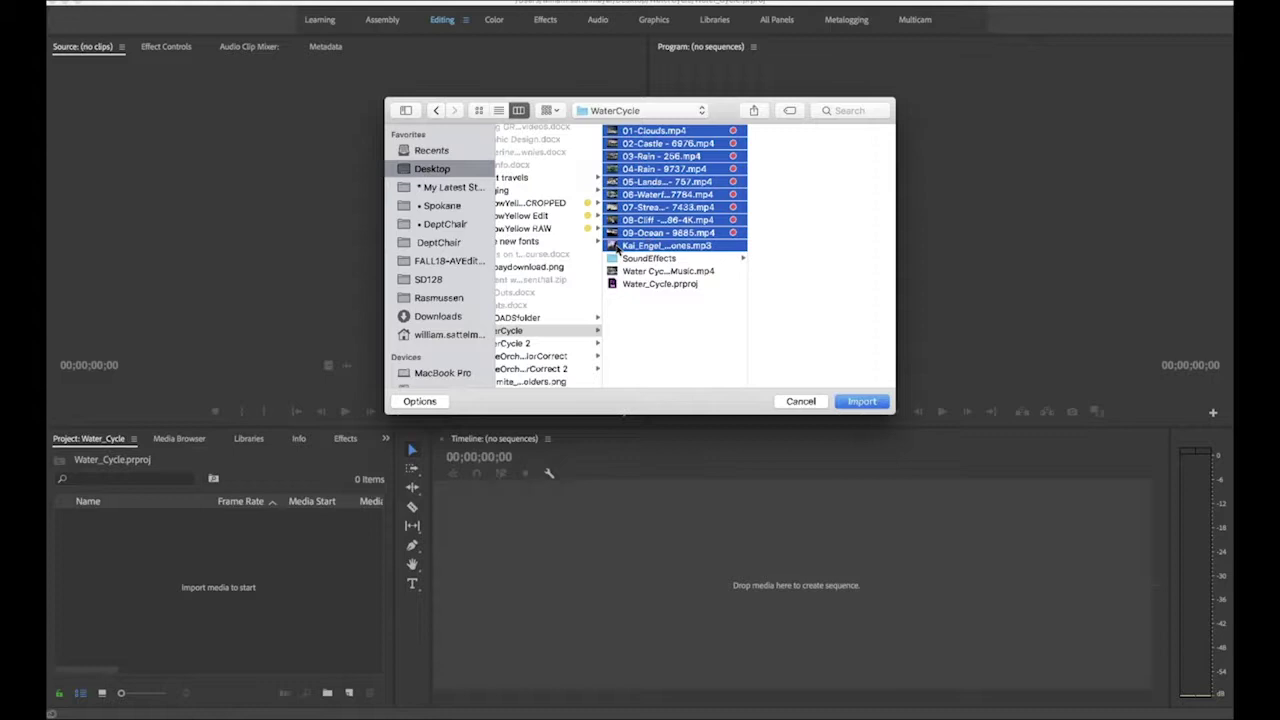
pyautogui.click(861, 403)
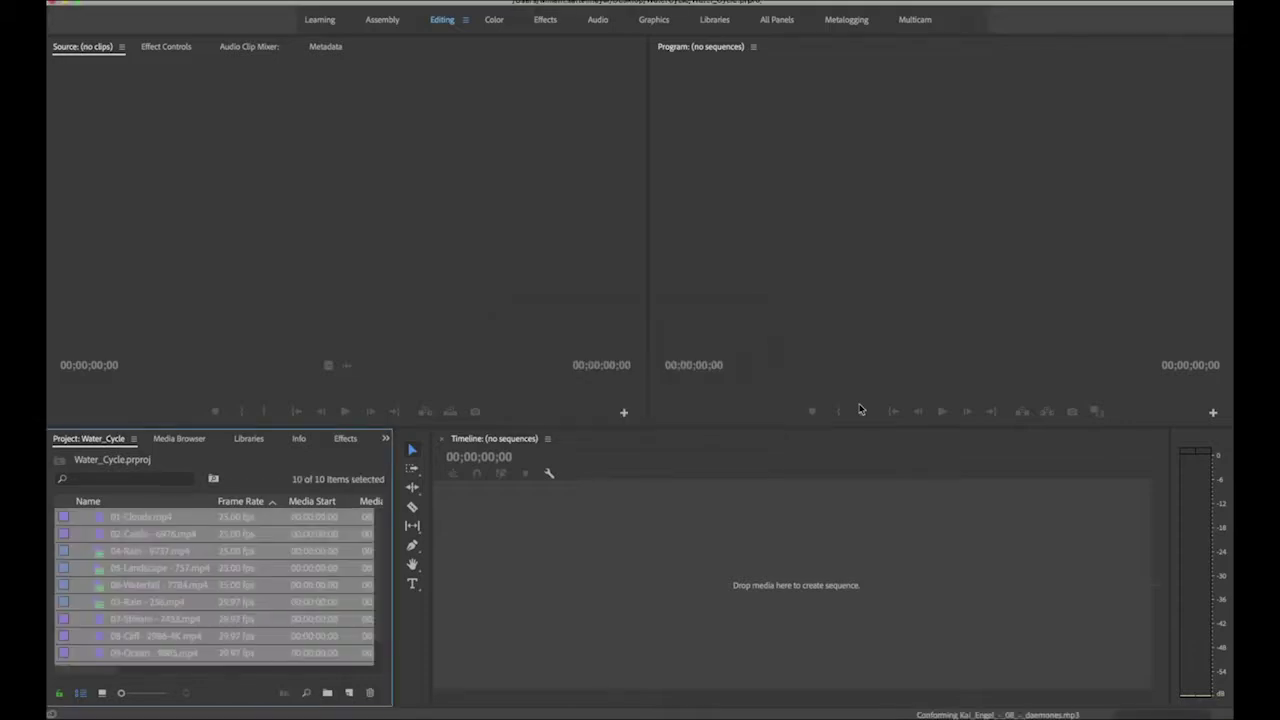
# - Load 01-Clouds.mp4 from the Project panel into the Source monitor
pyautogui.click(273, 582)
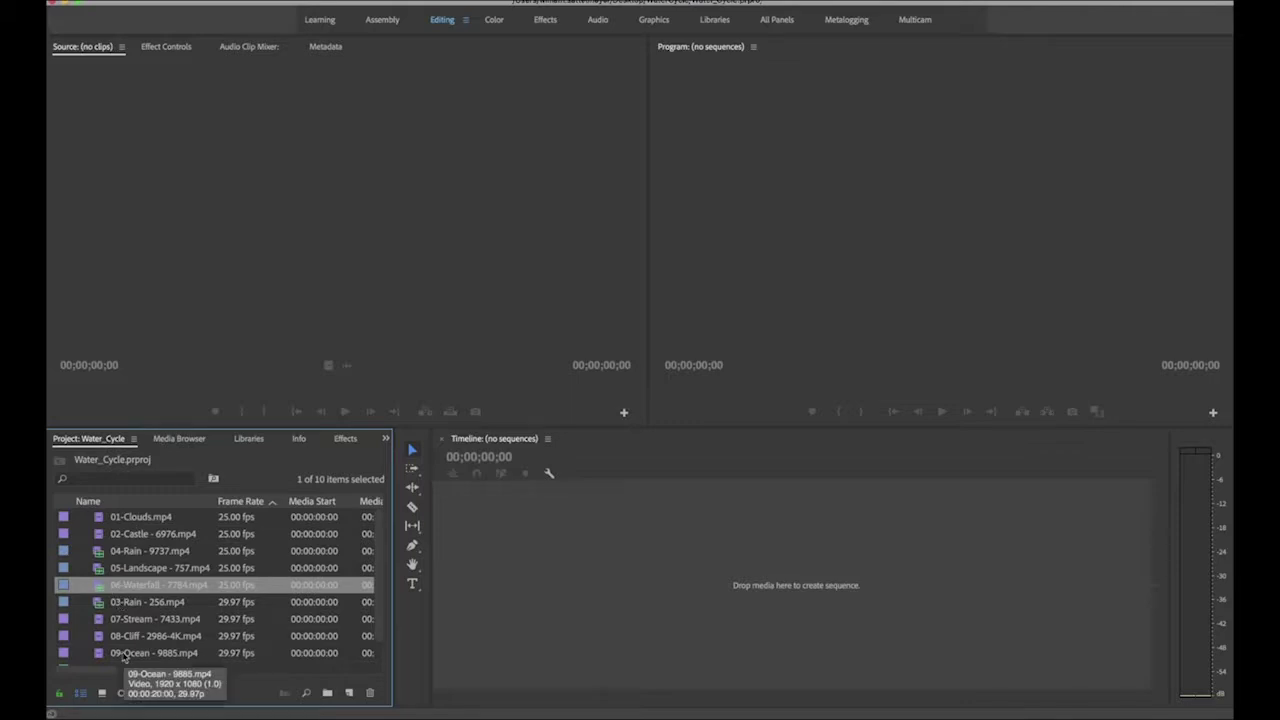
pyautogui.scroll(-1, 188, 606)
pyautogui.scroll(1, 188, 606)
pyautogui.scroll(-1, 188, 606)
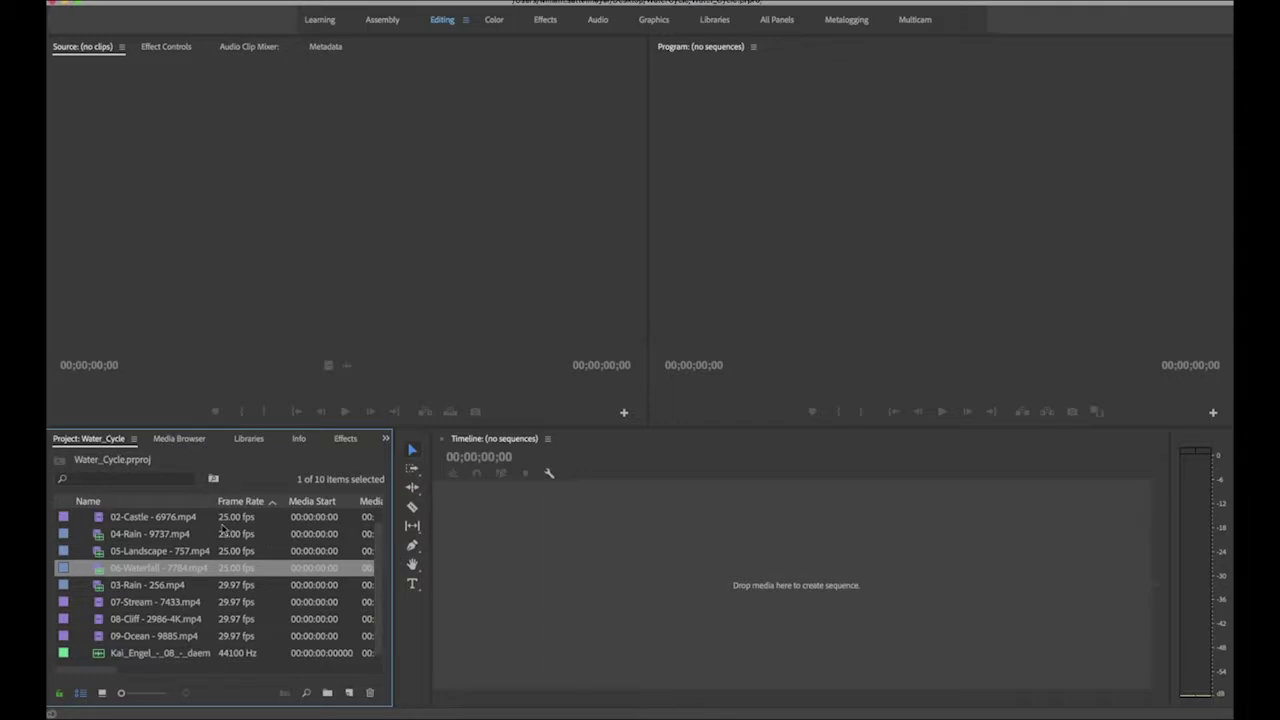
pyautogui.scroll(1, 224, 531)
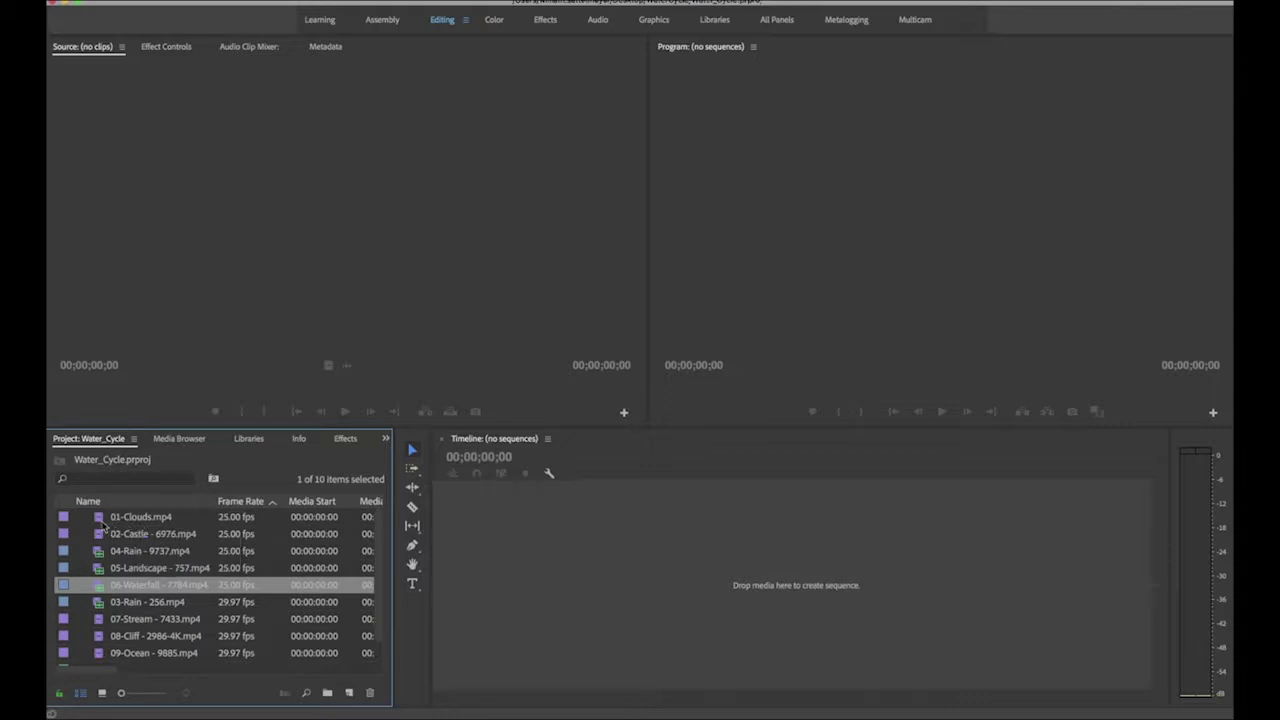
pyautogui.doubleClick(102, 522)
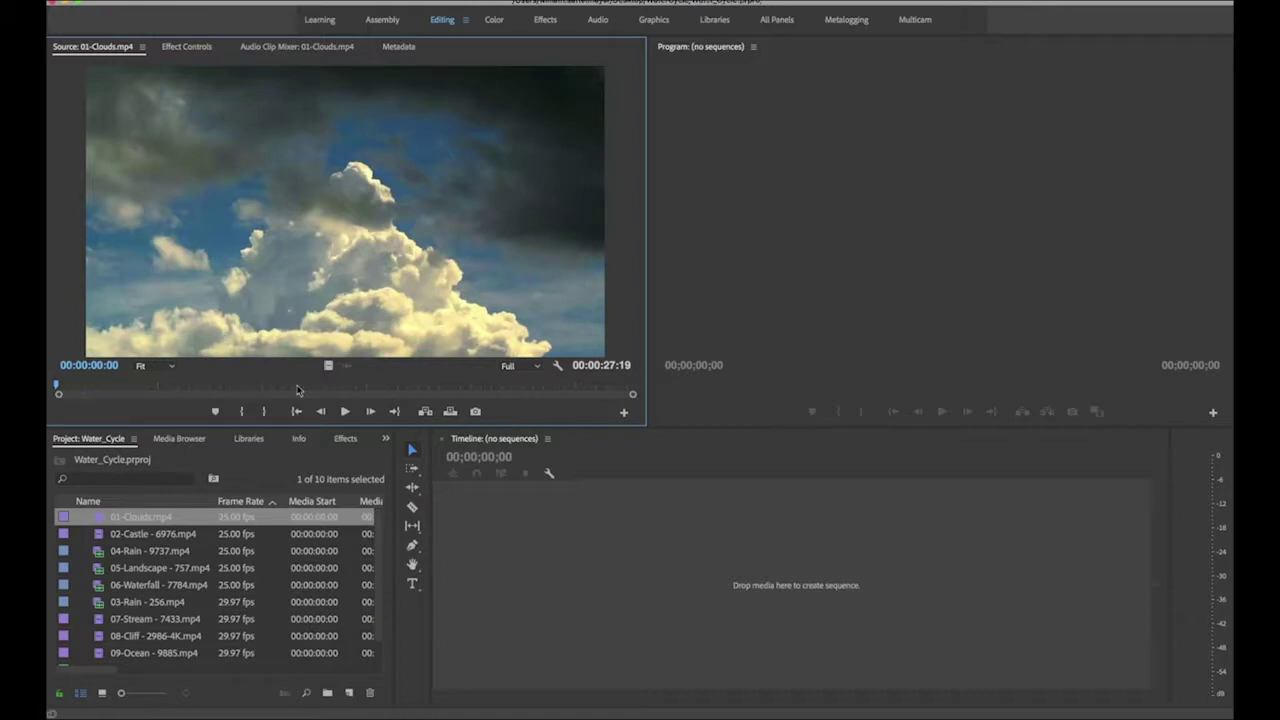
# - Play the Clouds clip briefly, then park the playhead at 00:00:04:01
pyautogui.click(344, 411)
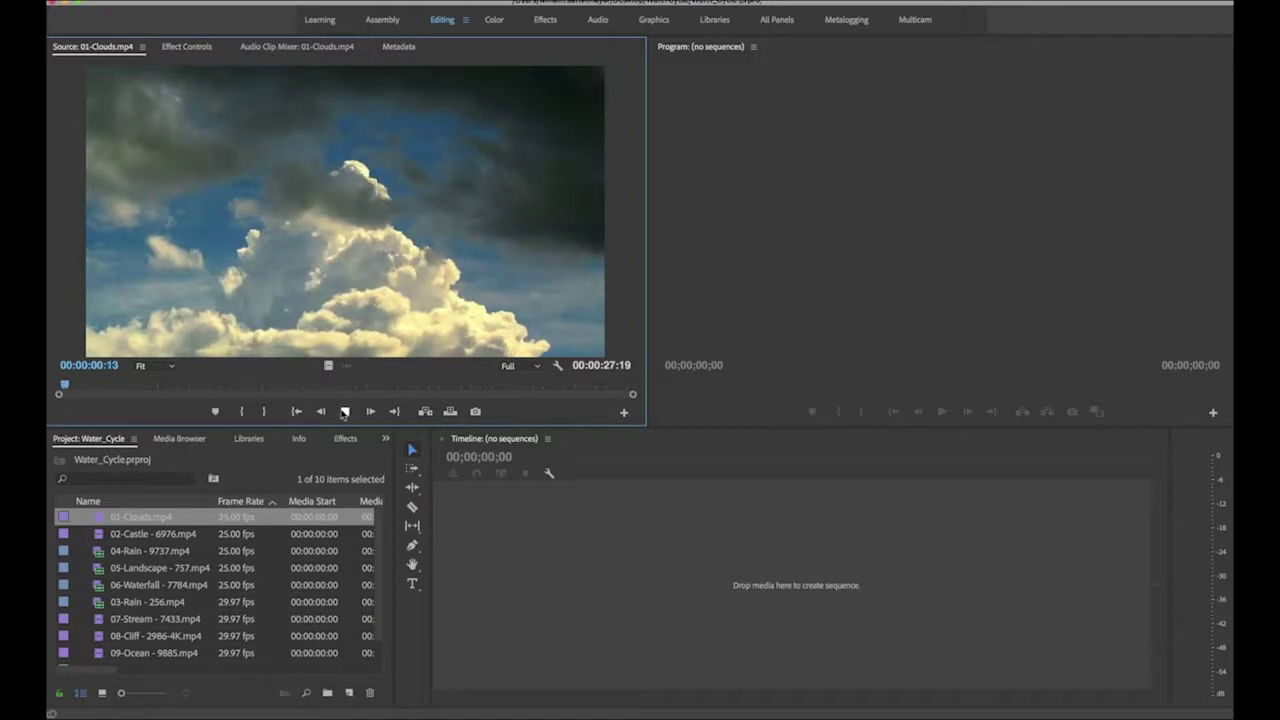
pyautogui.click(344, 411)
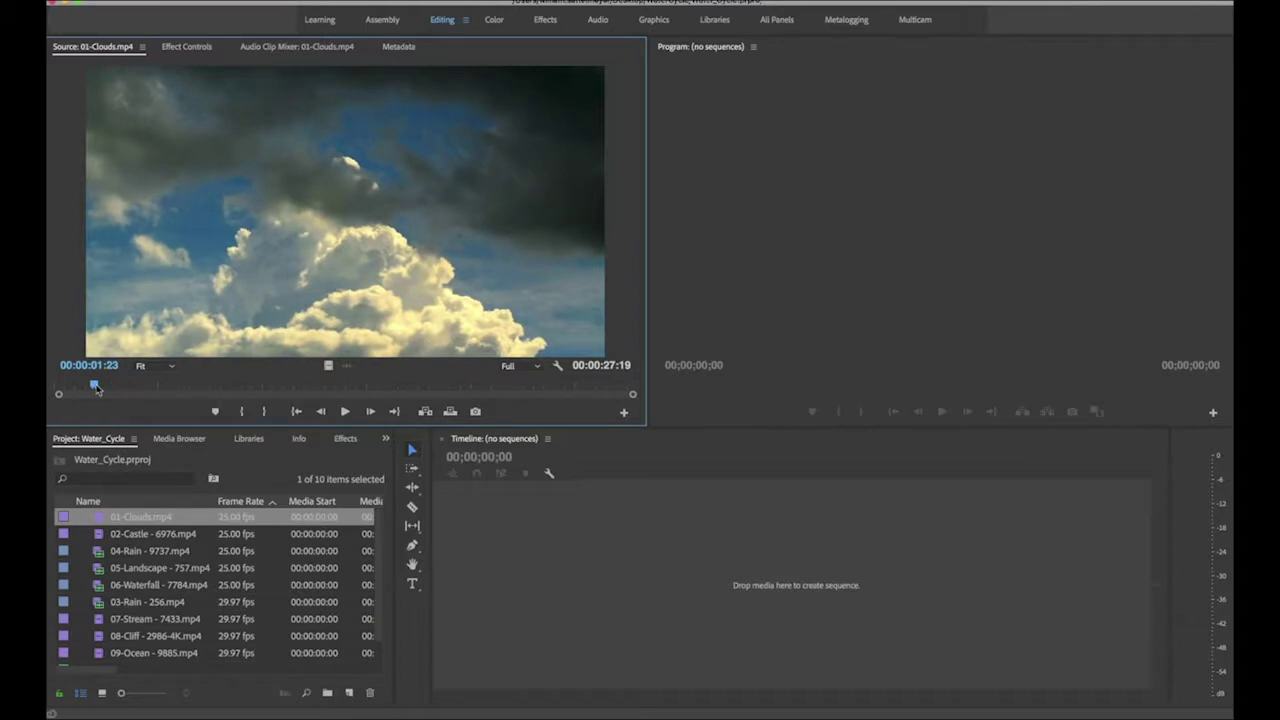
pyautogui.moveTo(96, 385); pyautogui.dragTo(189, 393)
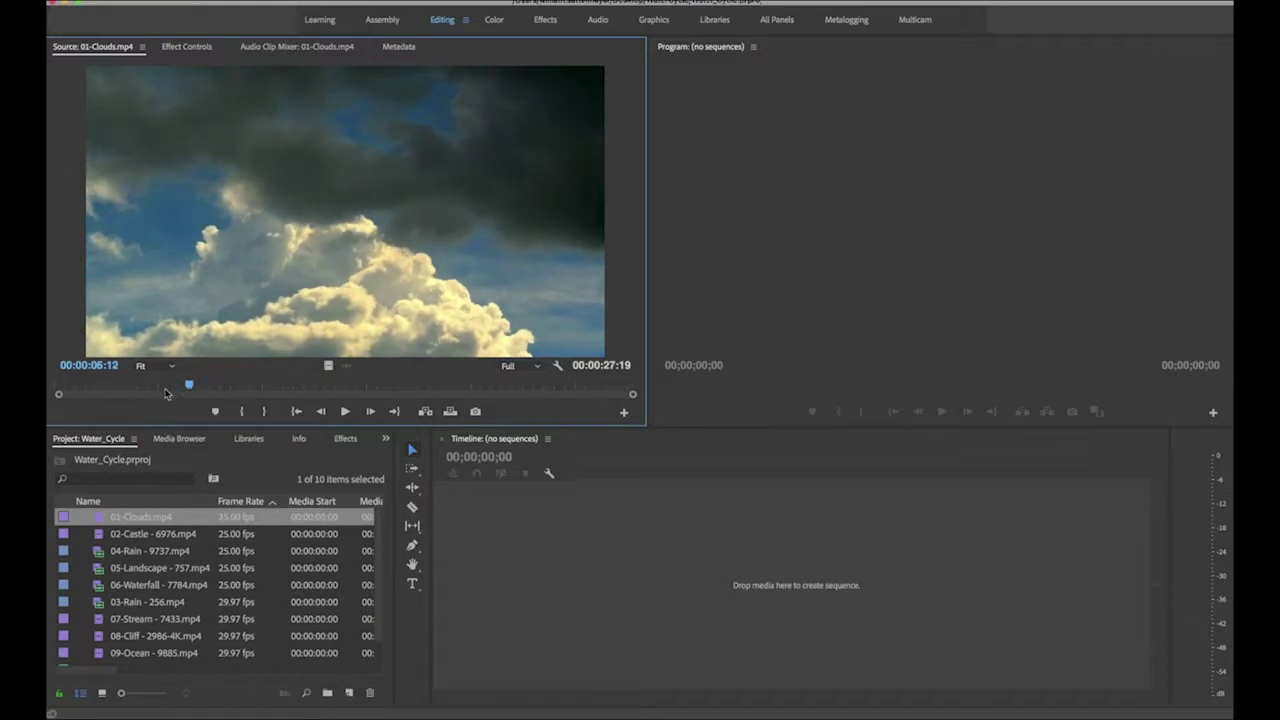
pyautogui.moveTo(166, 393); pyautogui.dragTo(139, 392)
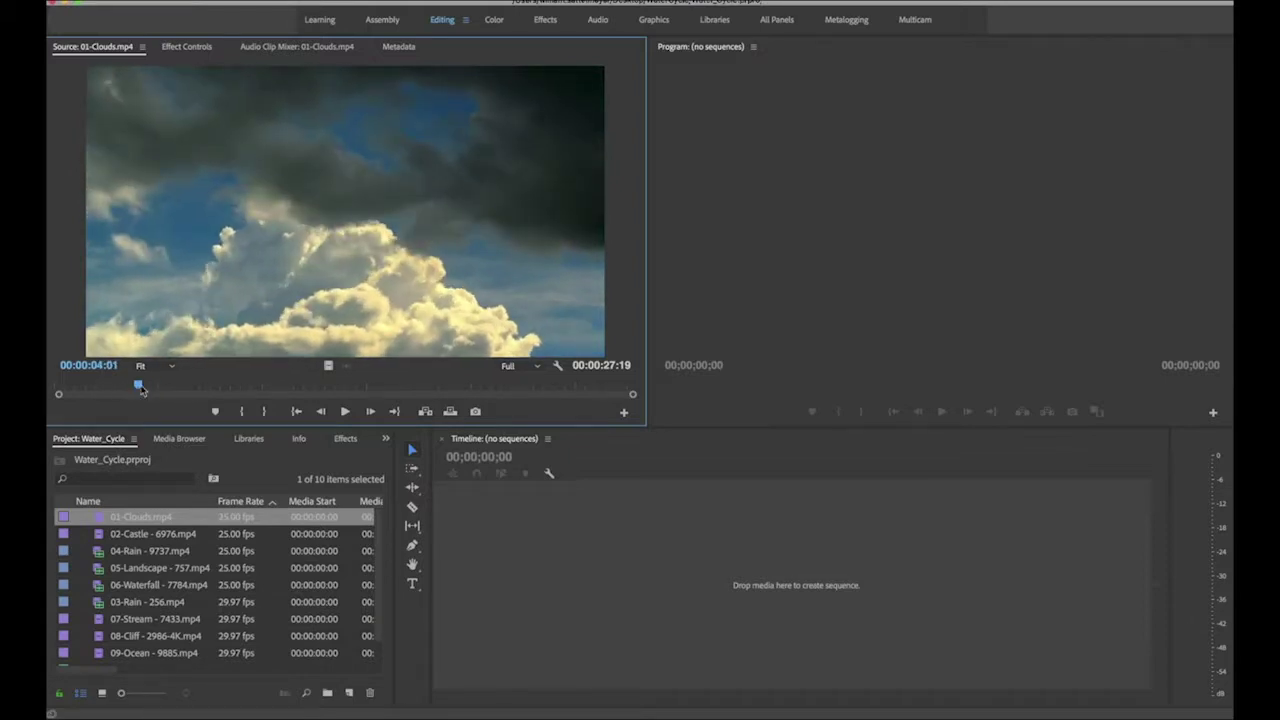
# - Mark the Clouds clip in at 00:00:04:01 and out at 00:00:07:04
pyautogui.click(245, 413)
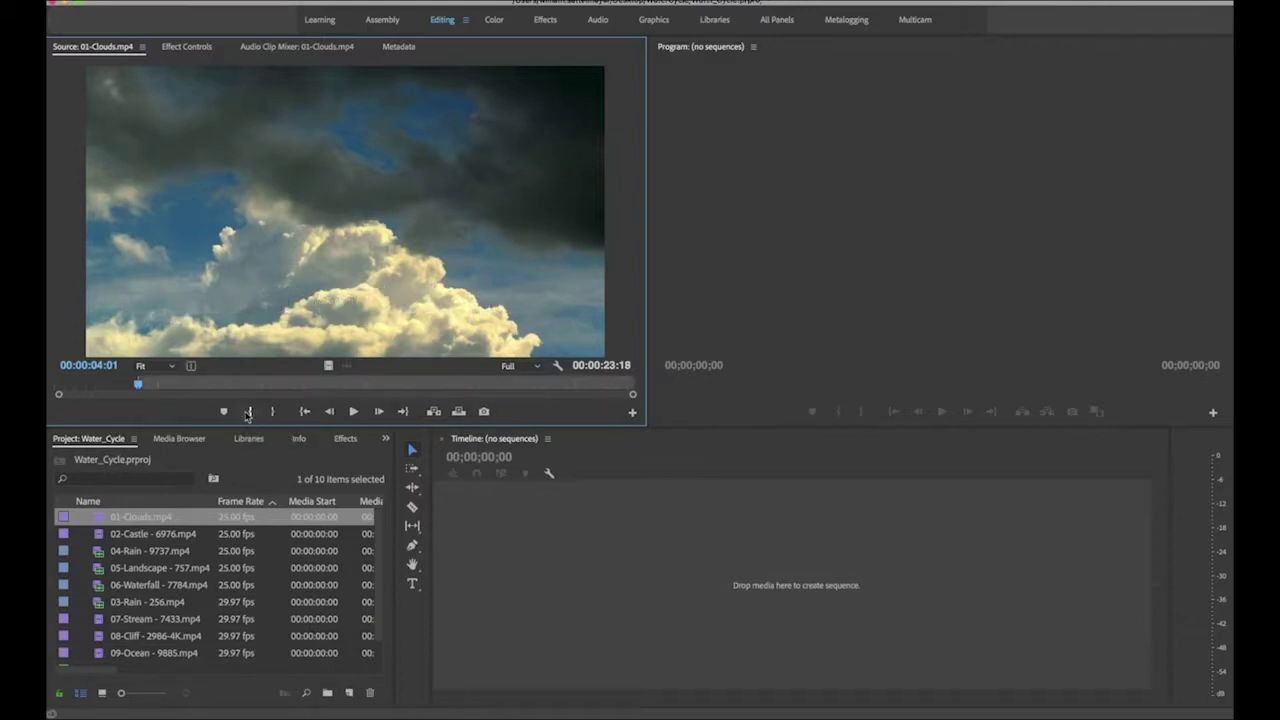
pyautogui.click(139, 388)
pyautogui.moveTo(139, 388); pyautogui.dragTo(205, 389)
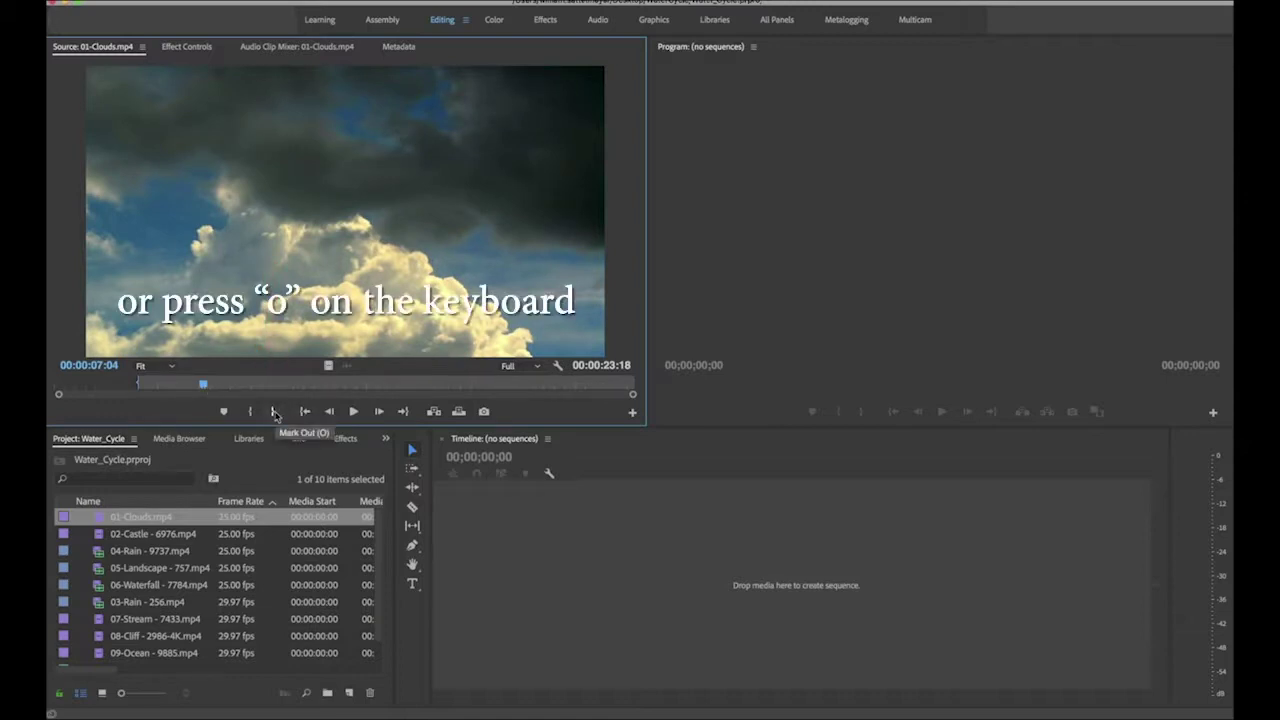
pyautogui.click(274, 412)
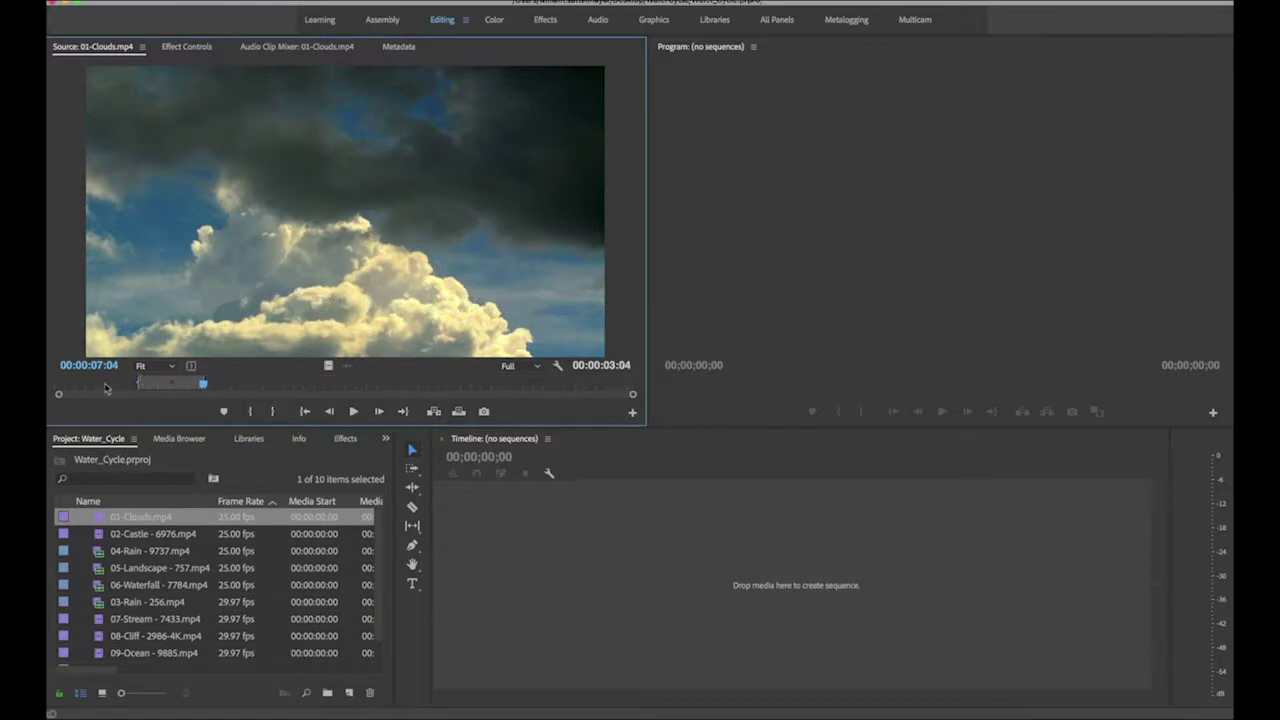
# - Play back the marked section and start it slightly earlier
pyautogui.moveTo(204, 386); pyautogui.dragTo(53, 386)
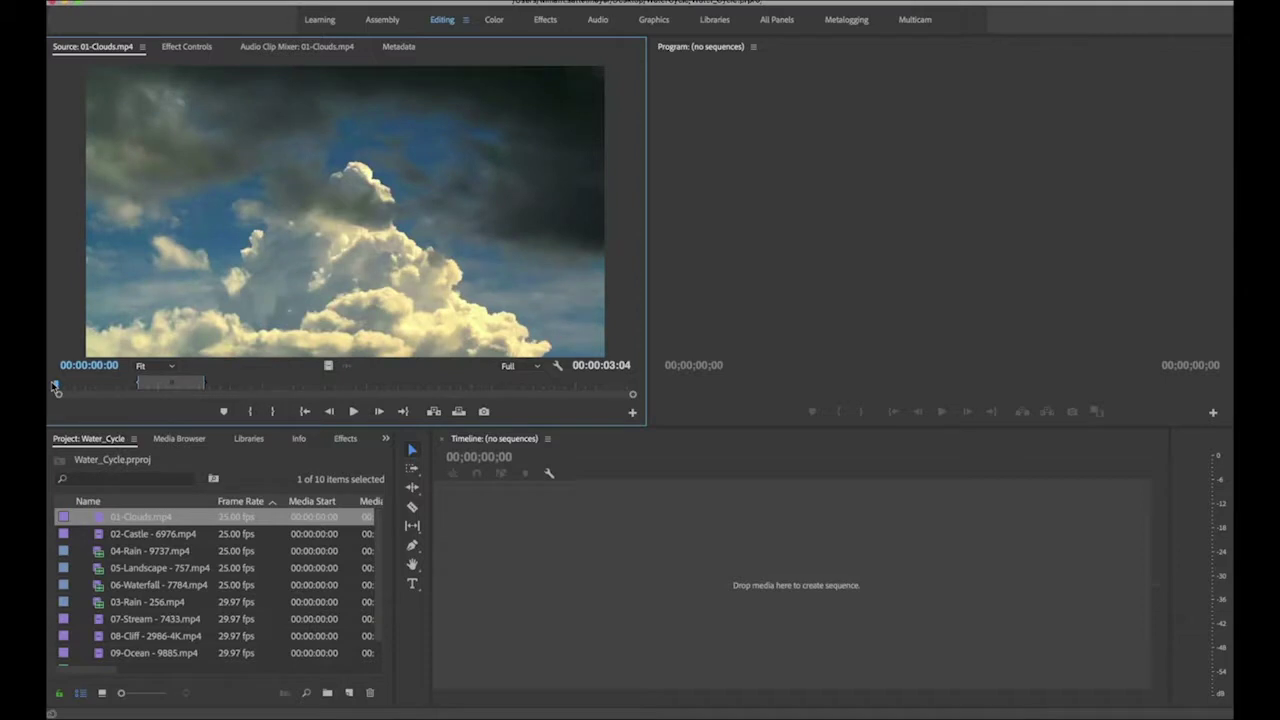
pyautogui.press('space')
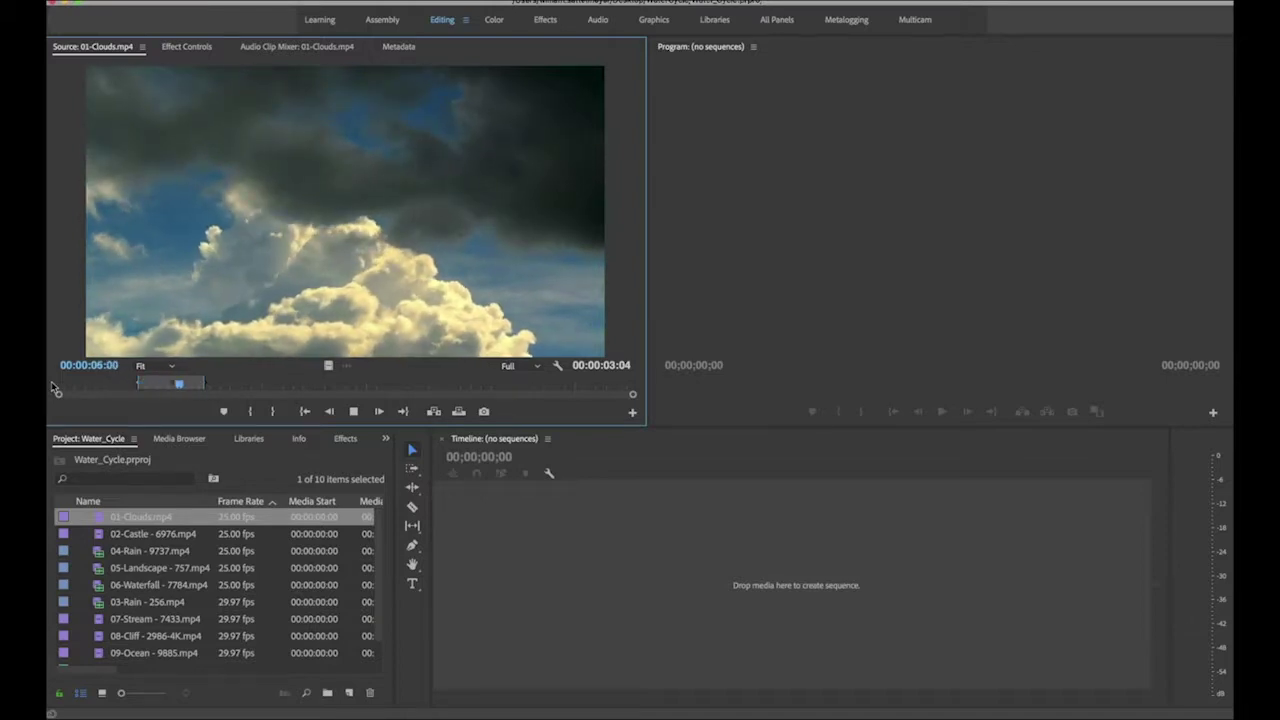
pyautogui.press('space')
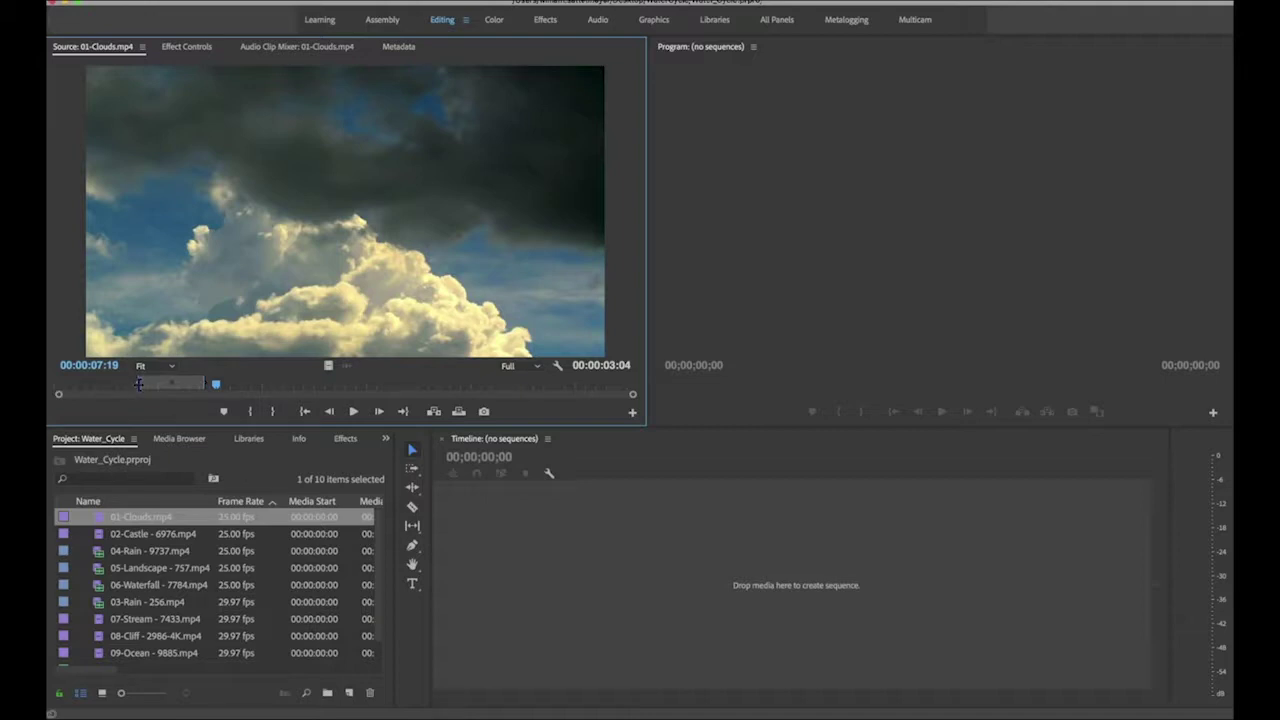
pyautogui.moveTo(139, 384); pyautogui.dragTo(130, 383)
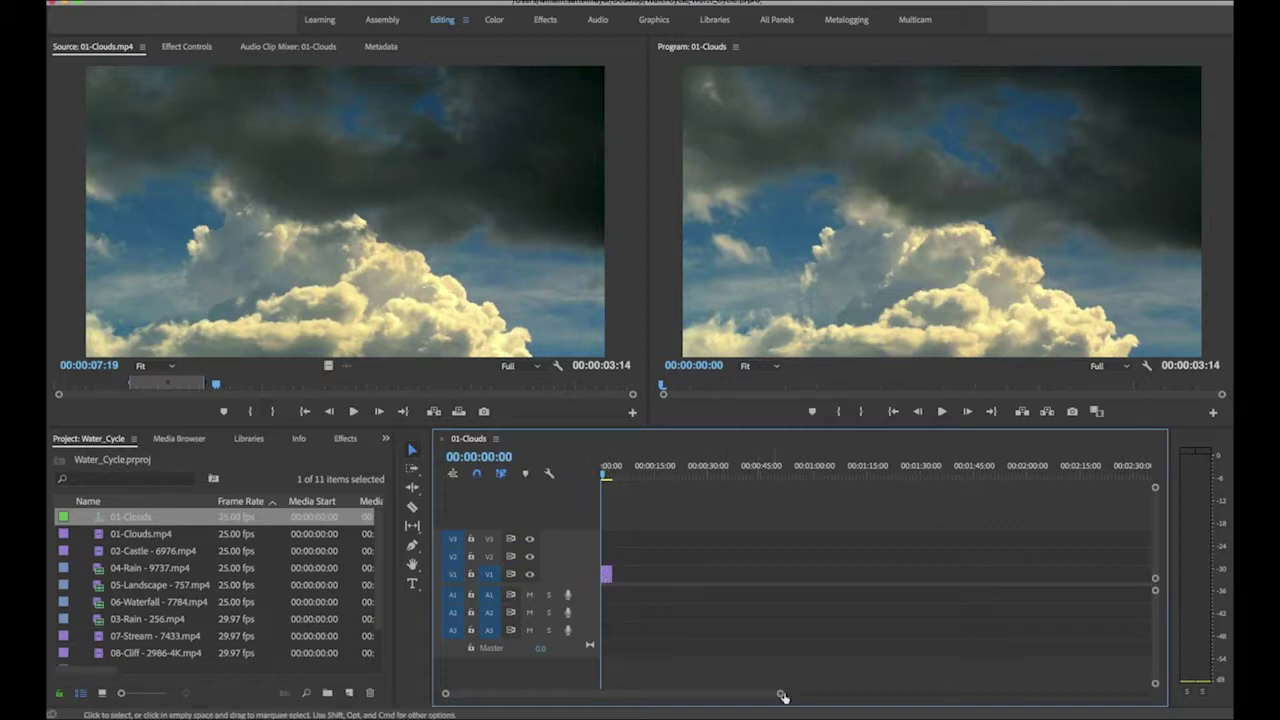
# - Put the trimmed Clouds clip in the 01-Clouds sequence and zoom the timeline to enlarge it
pyautogui.moveTo(782, 696); pyautogui.dragTo(600, 697)
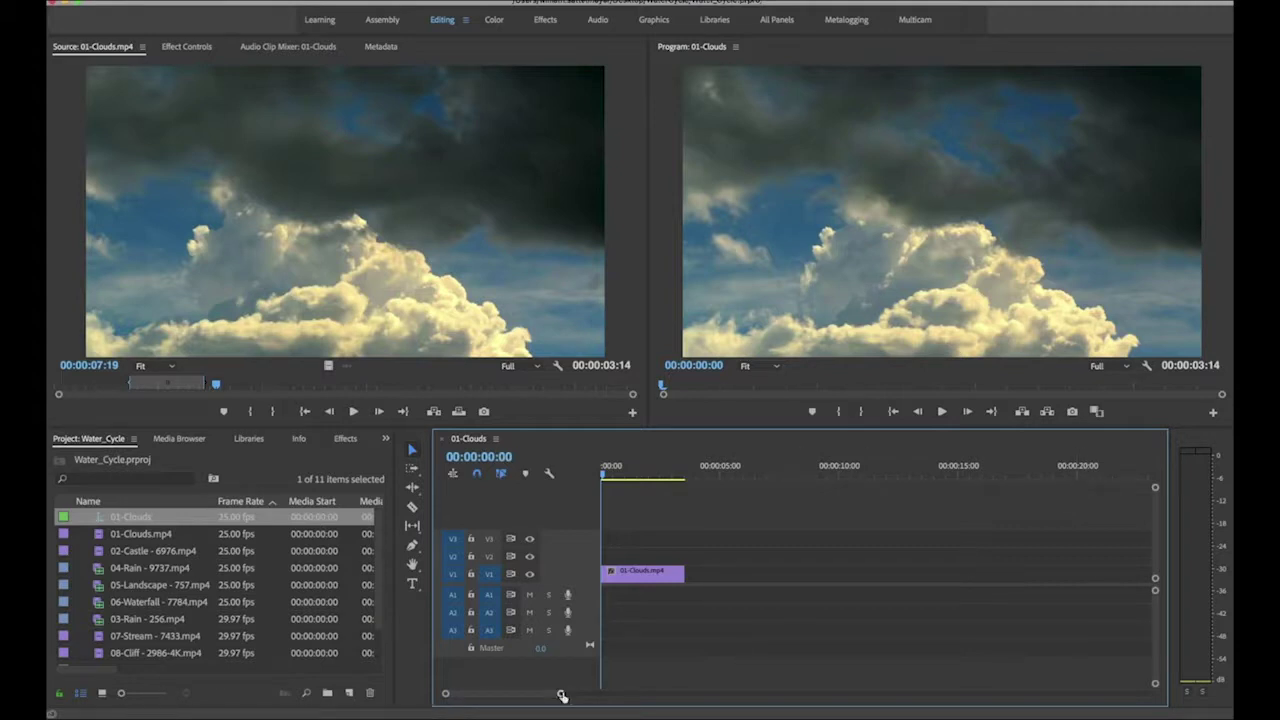
pyautogui.moveTo(560, 693); pyautogui.dragTo(554, 693)
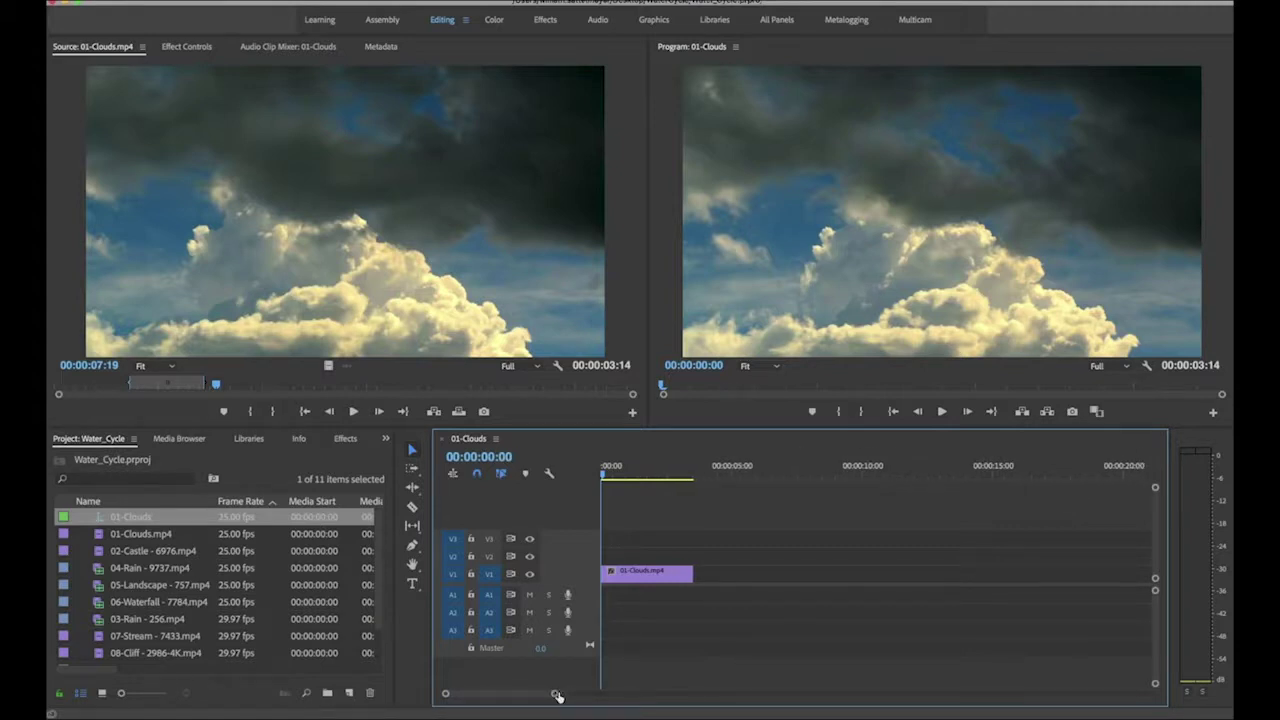